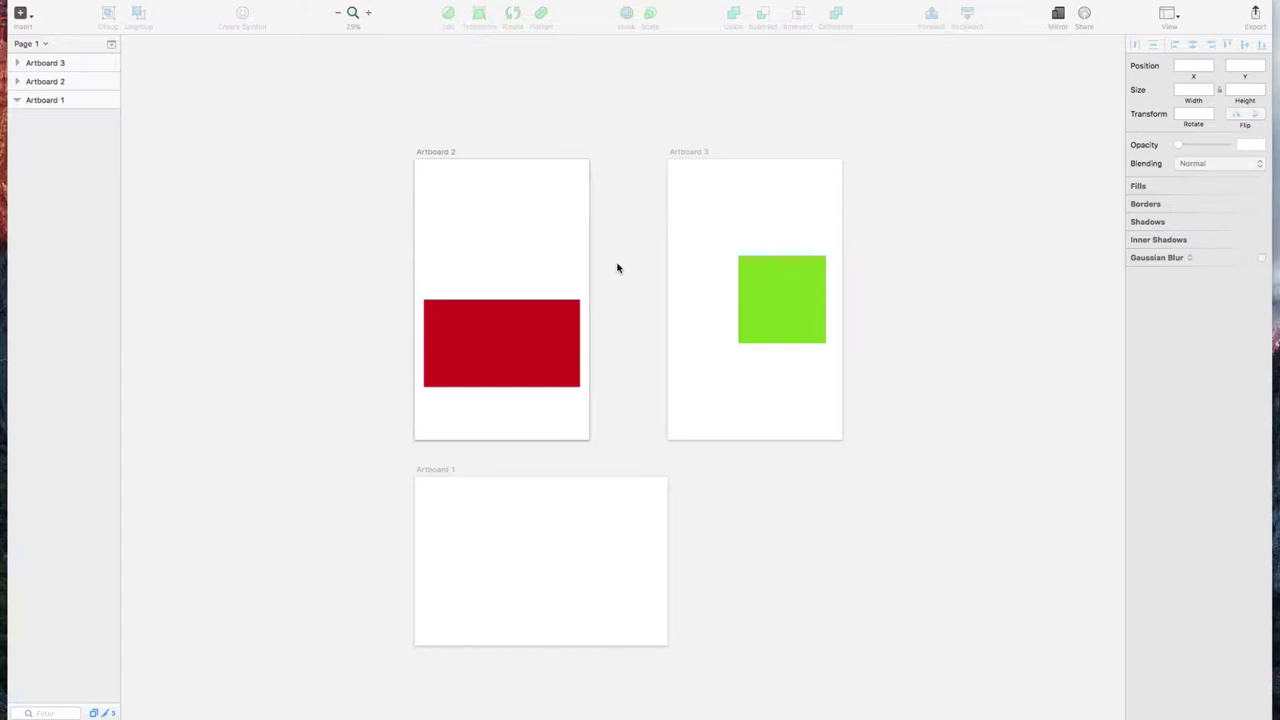
pyautogui.click(566, 217)
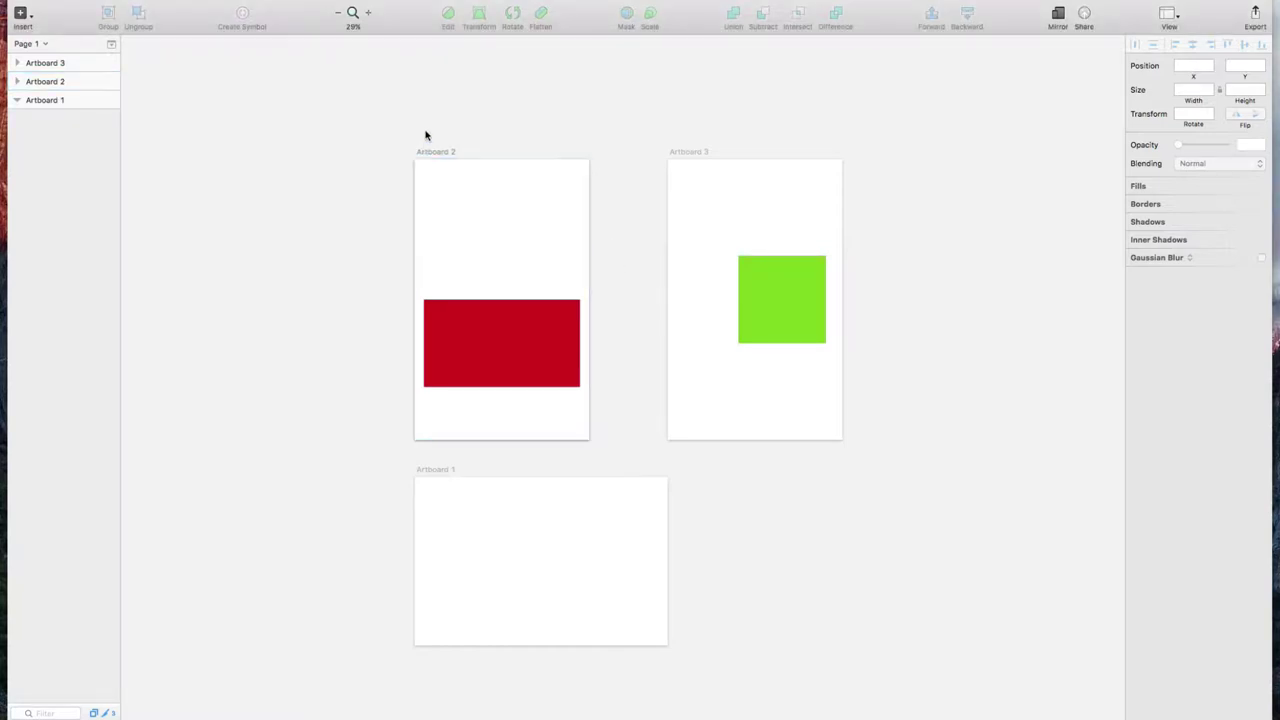
pyautogui.click(452, 478)
pyautogui.click(447, 156)
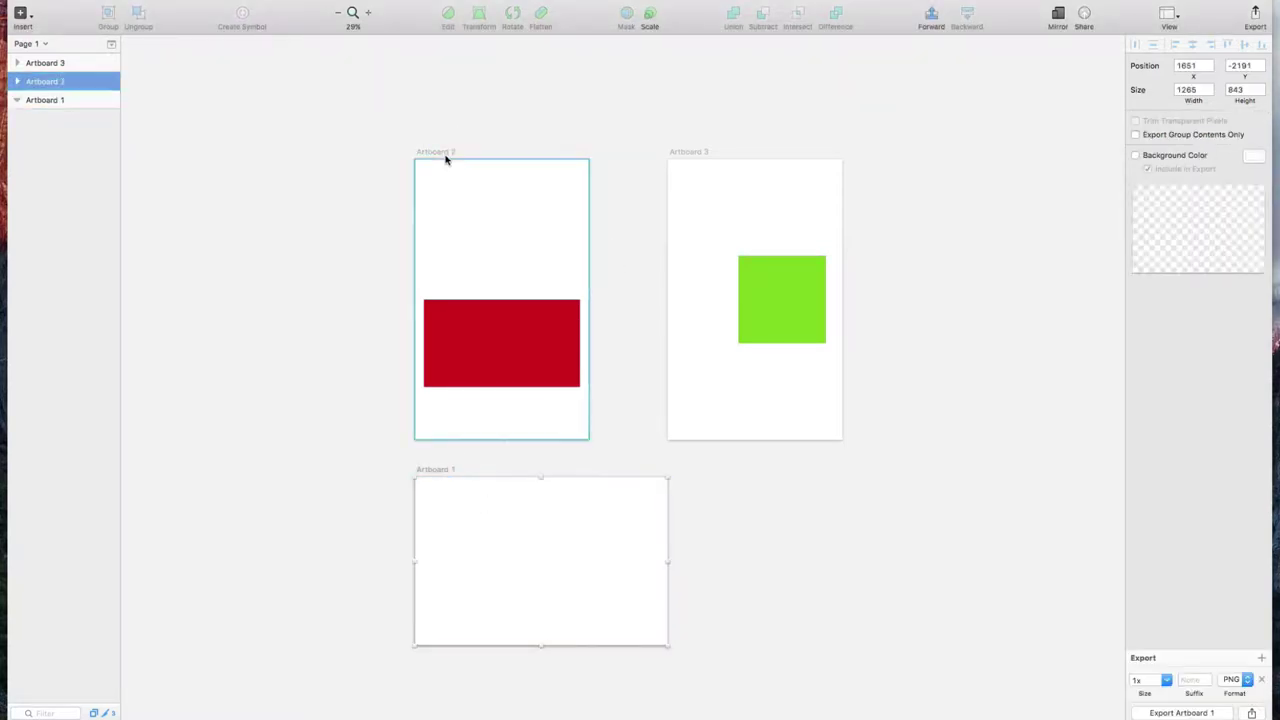
pyautogui.click(610, 112)
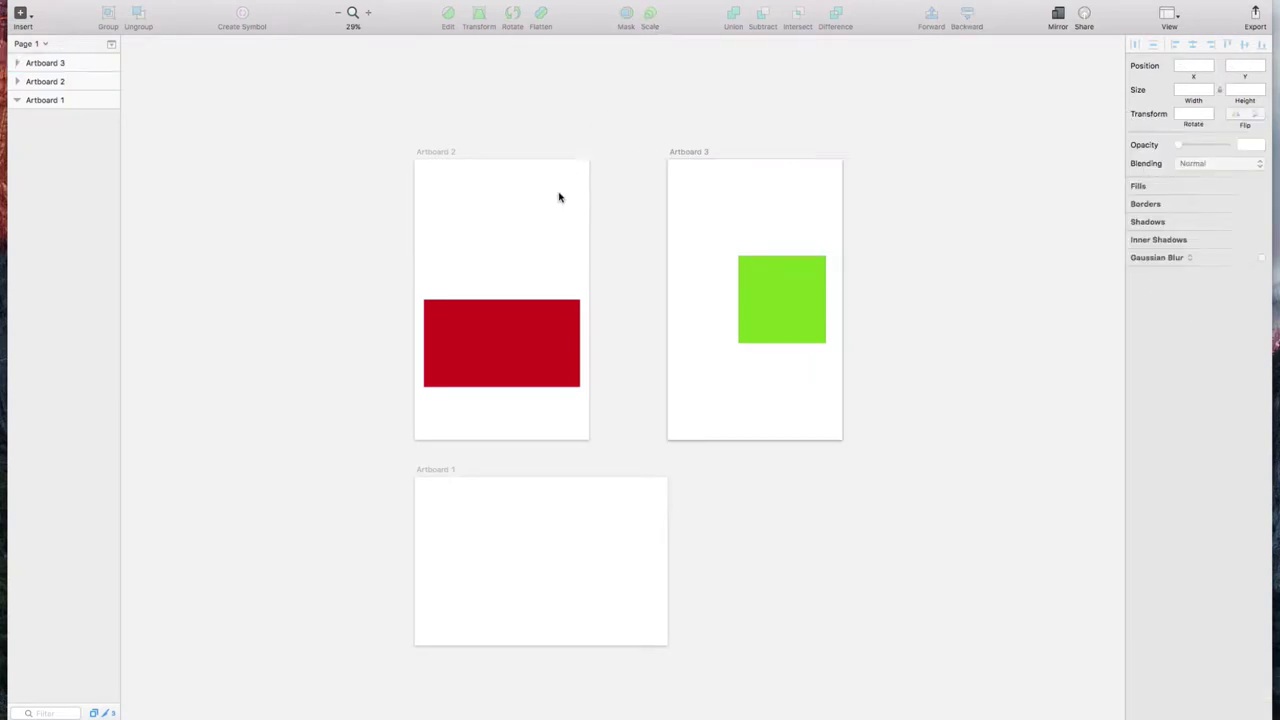
# Step: Move the red rectangle lower within Artboard 2, to a Y position of about 855
pyautogui.click(504, 324)
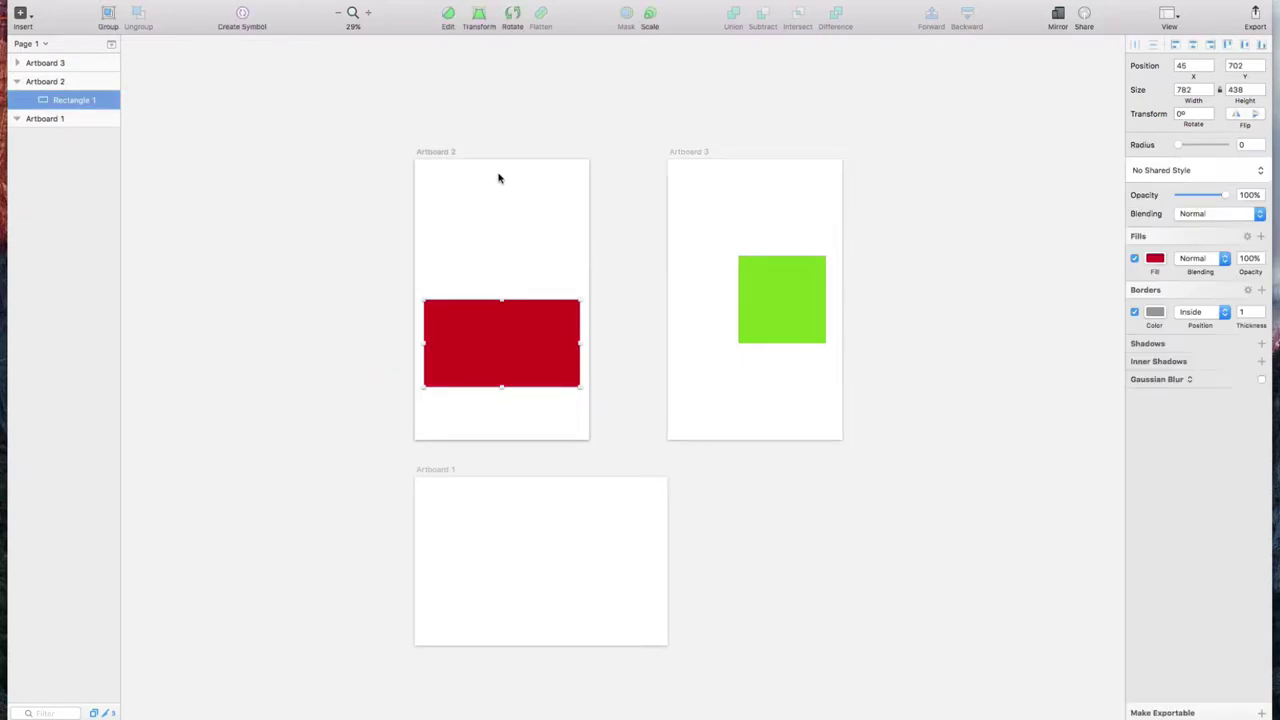
pyautogui.click(432, 154)
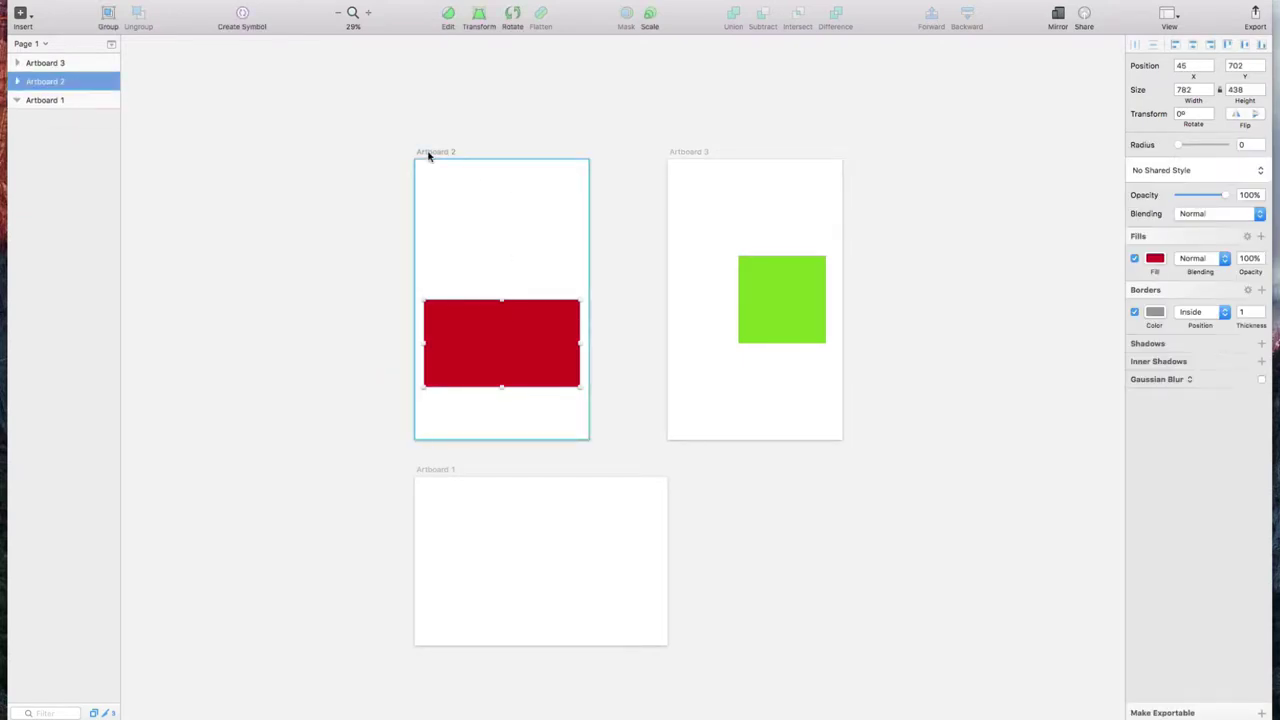
pyautogui.click(520, 345)
pyautogui.moveTo(553, 338); pyautogui.dragTo(537, 371)
pyautogui.click(603, 360)
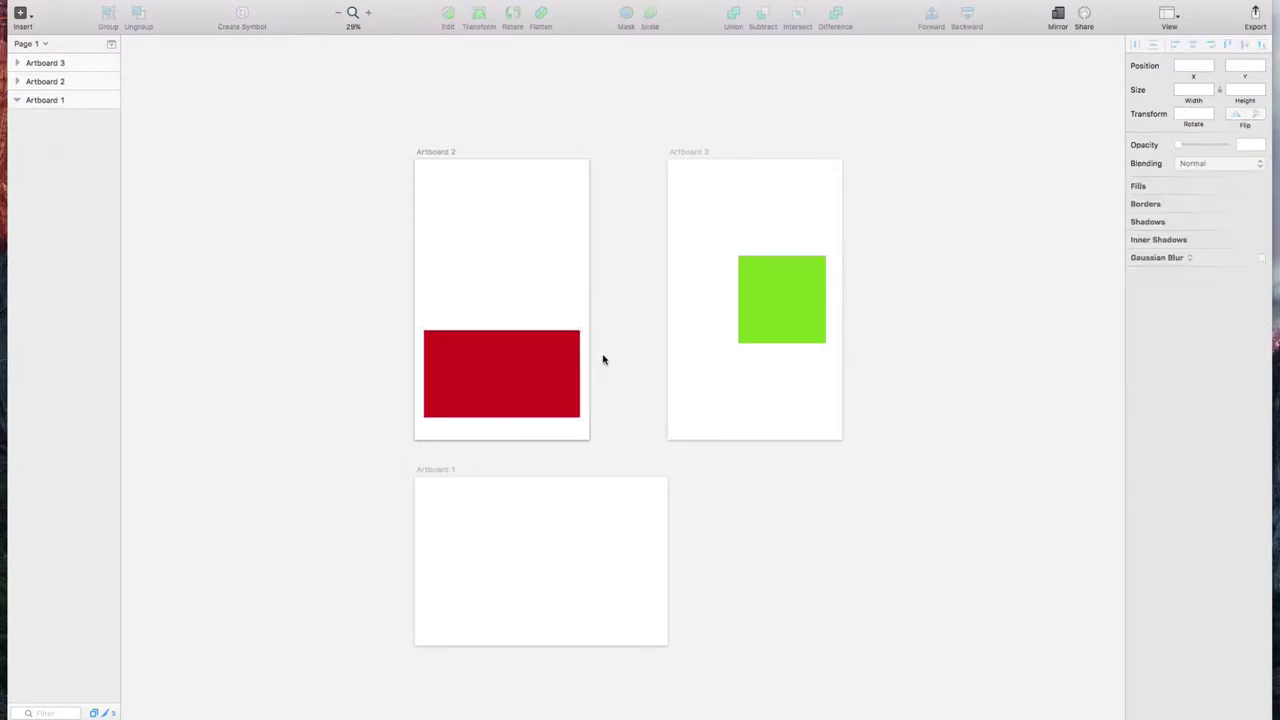
# Step: Center the red rectangle vertically within Artboard 2 and deselect it
pyautogui.click(530, 361)
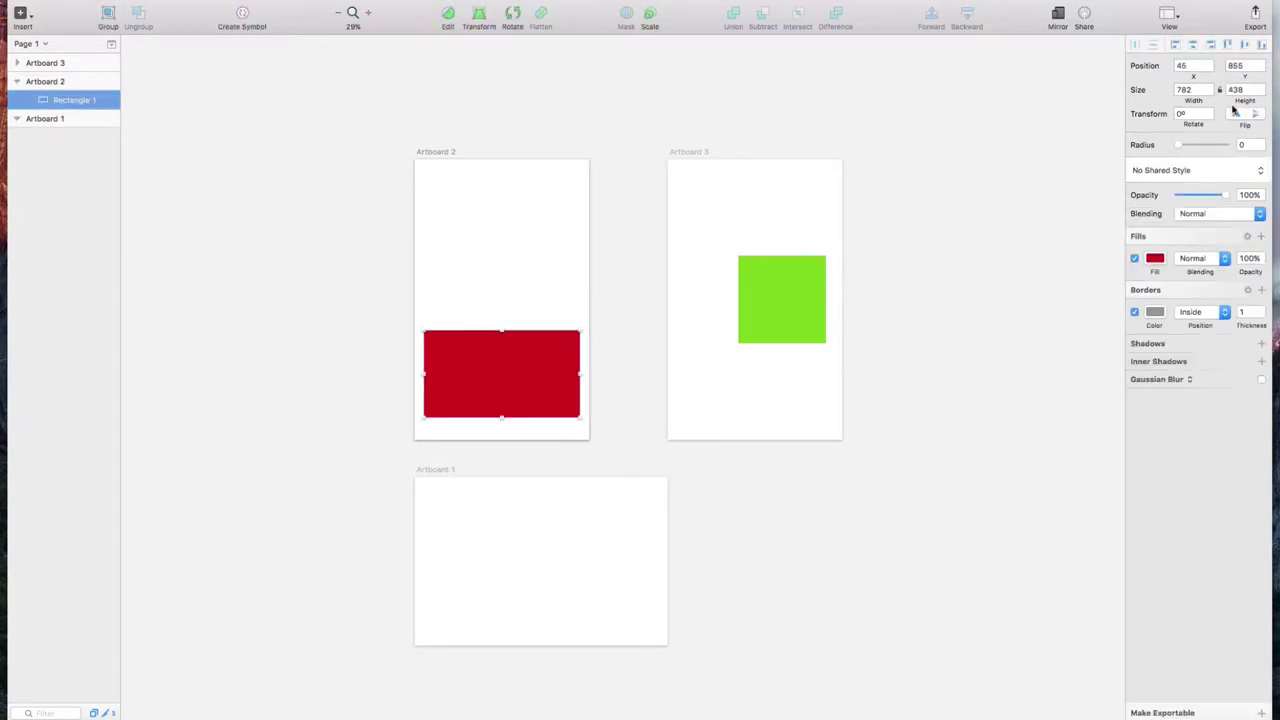
pyautogui.click(1245, 46)
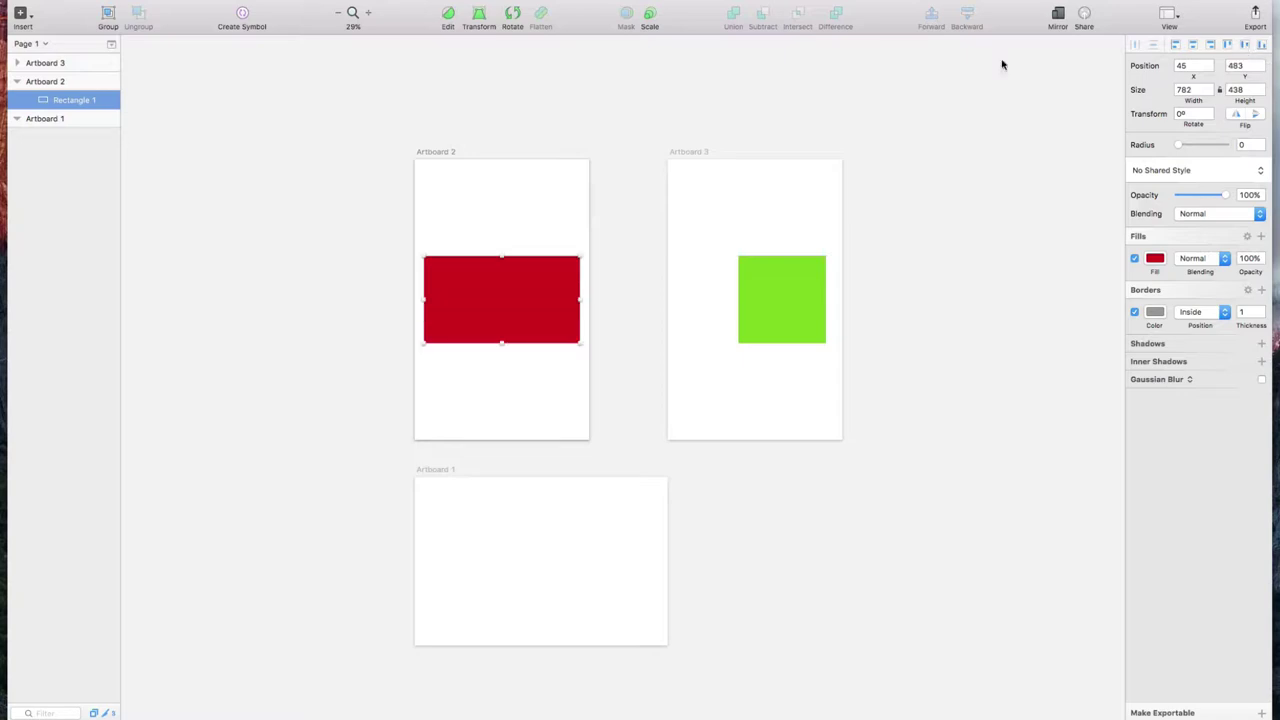
pyautogui.click(620, 177)
# Step: Center the green square horizontally within Artboard 3 and deselect it
pyautogui.click(788, 307)
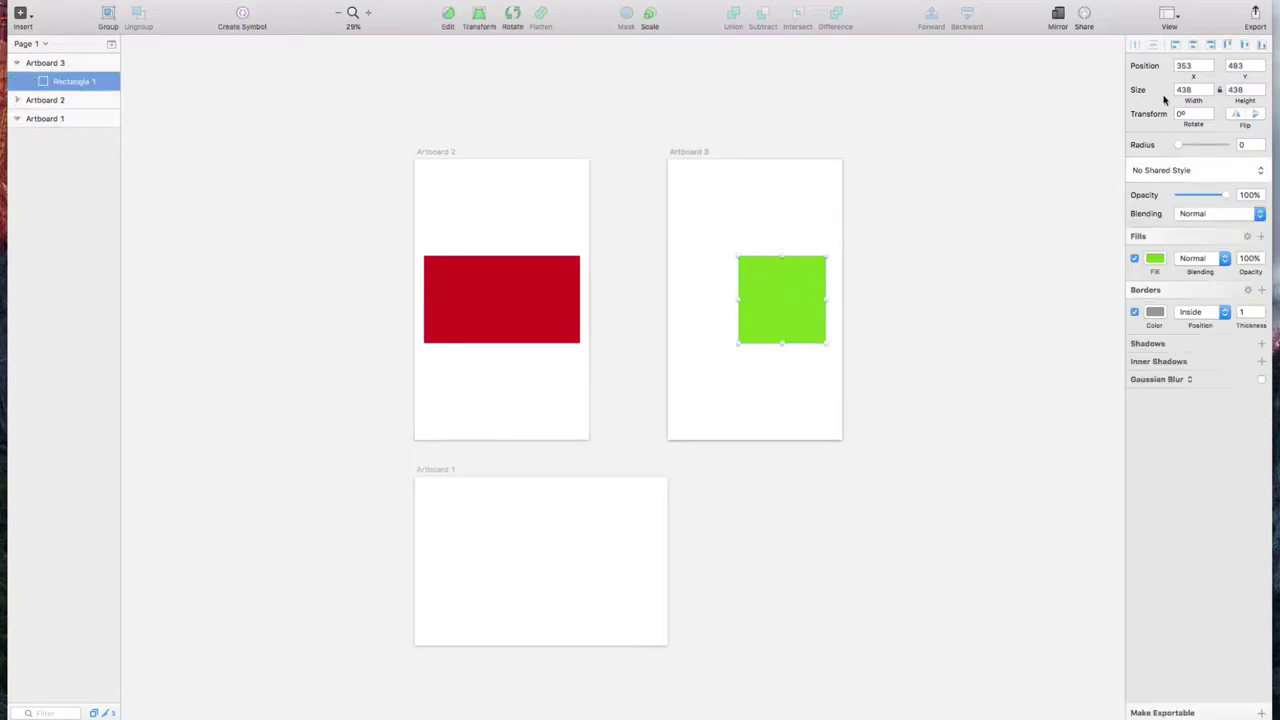
pyautogui.click(1194, 46)
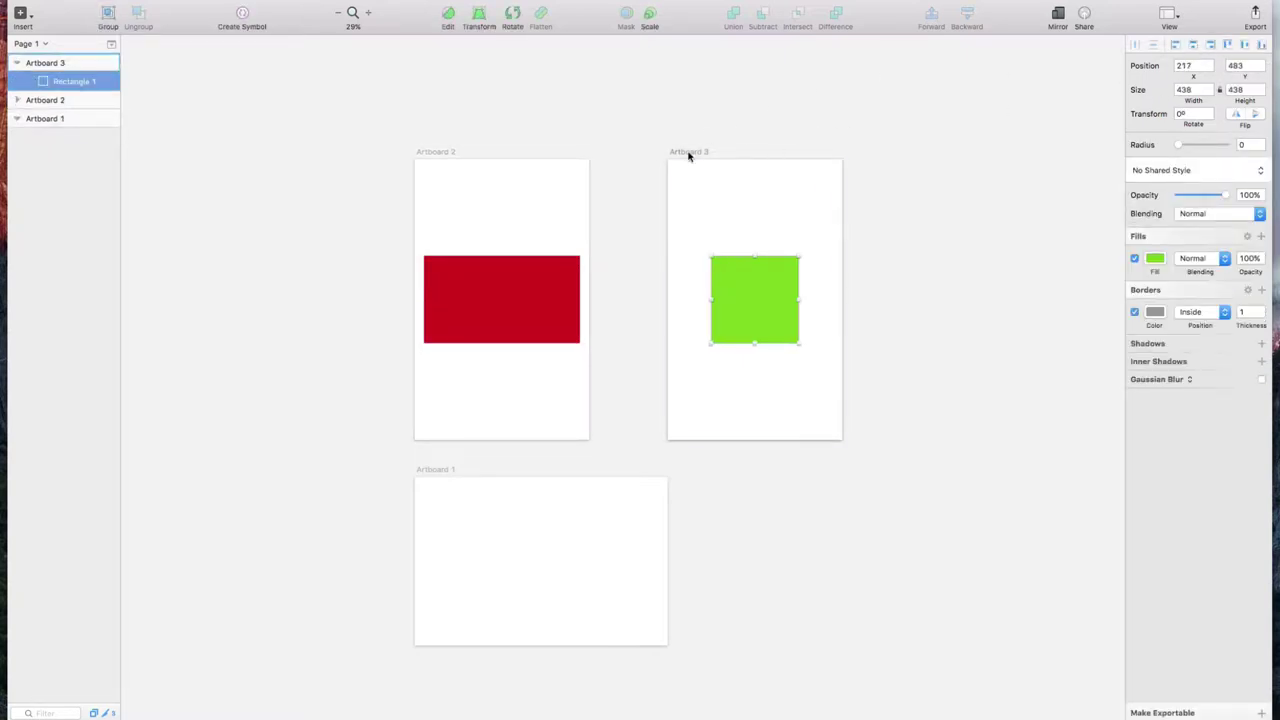
pyautogui.click(637, 230)
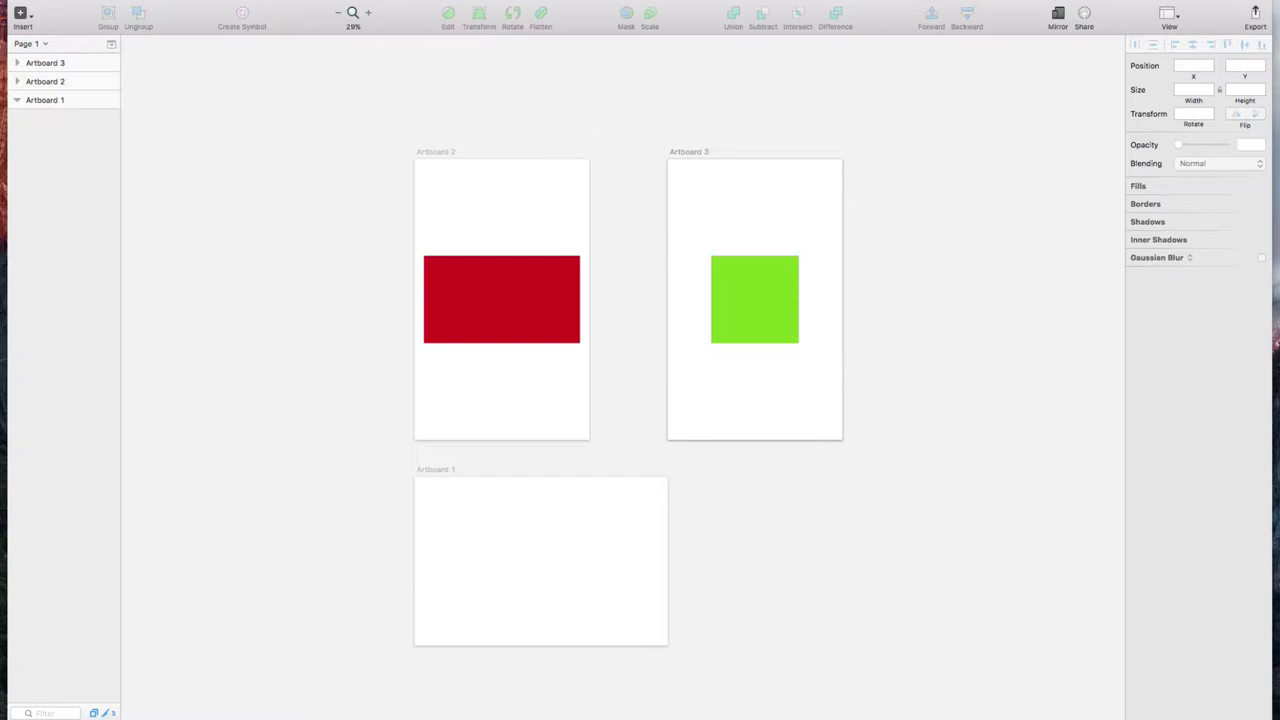
# Step: Try switching Artboards 1, 2 and 3 on and off in the slice export selection, and cancel the export
pyautogui.press('super+shift+e')
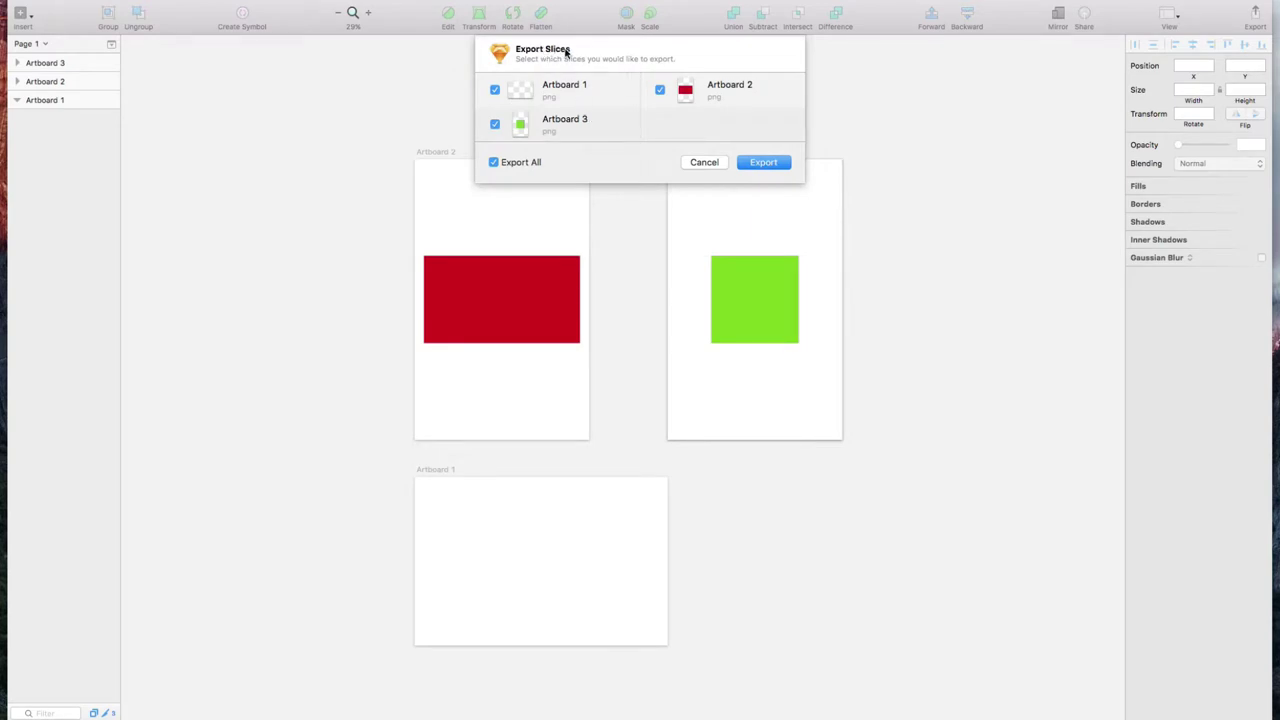
pyautogui.moveTo(630, 184); pyautogui.dragTo(620, 437)
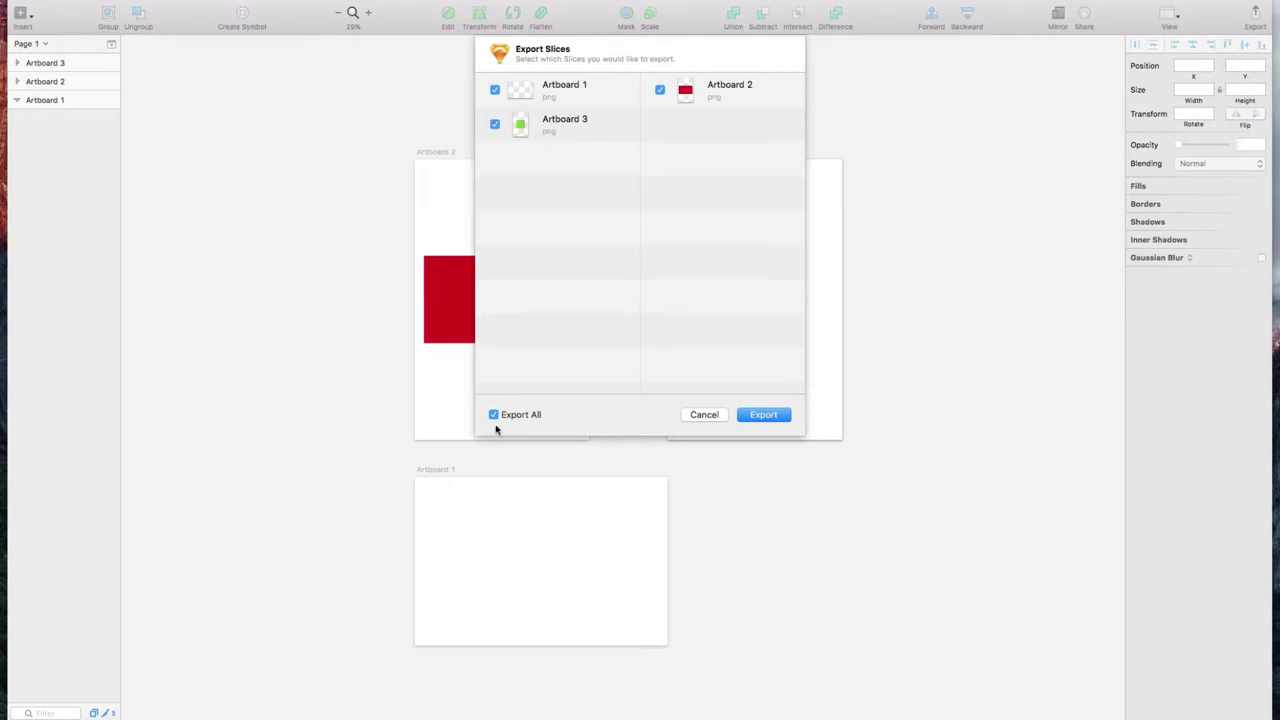
pyautogui.click(493, 415)
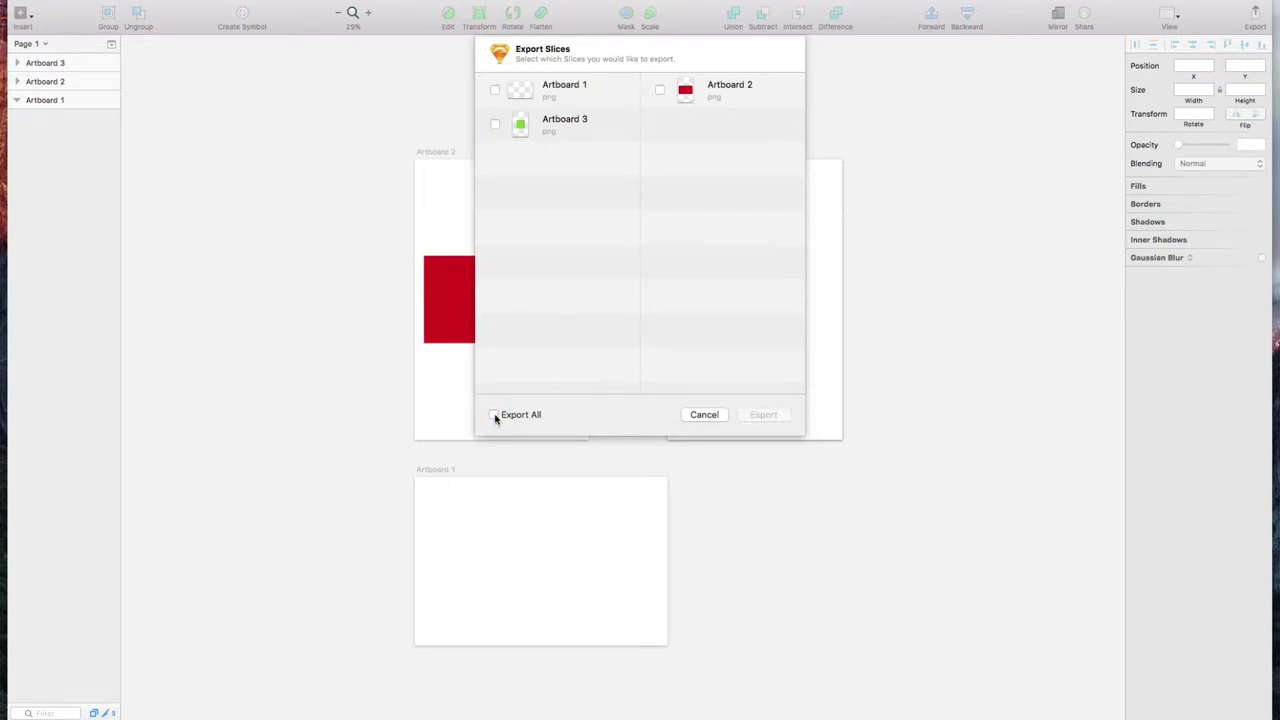
pyautogui.click(494, 89)
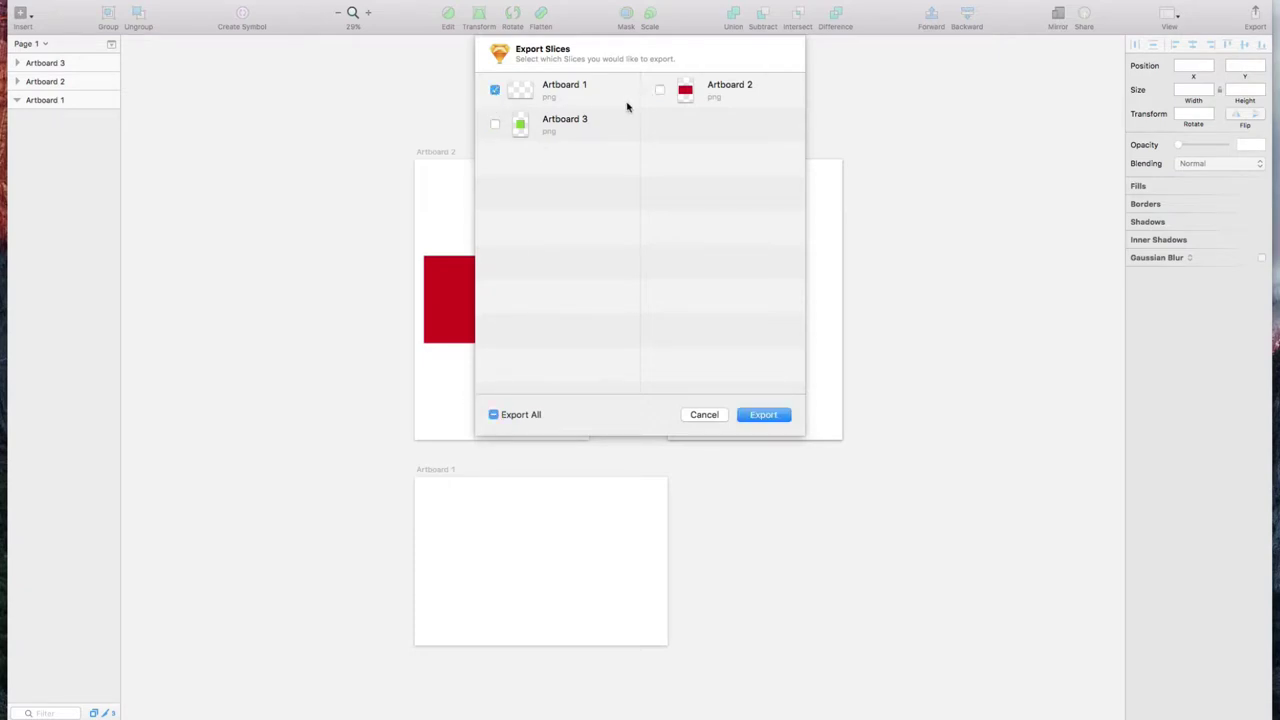
pyautogui.click(660, 90)
pyautogui.click(494, 125)
pyautogui.click(494, 125)
pyautogui.click(494, 89)
pyautogui.click(660, 90)
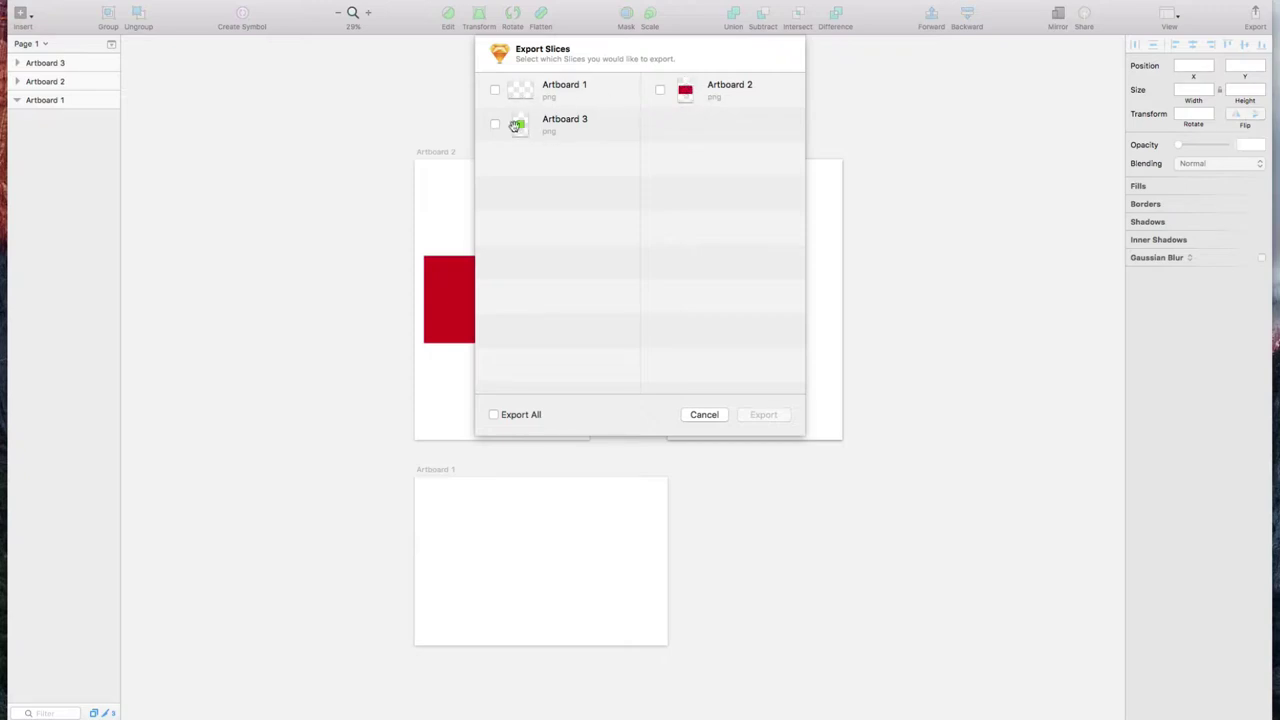
pyautogui.click(705, 415)
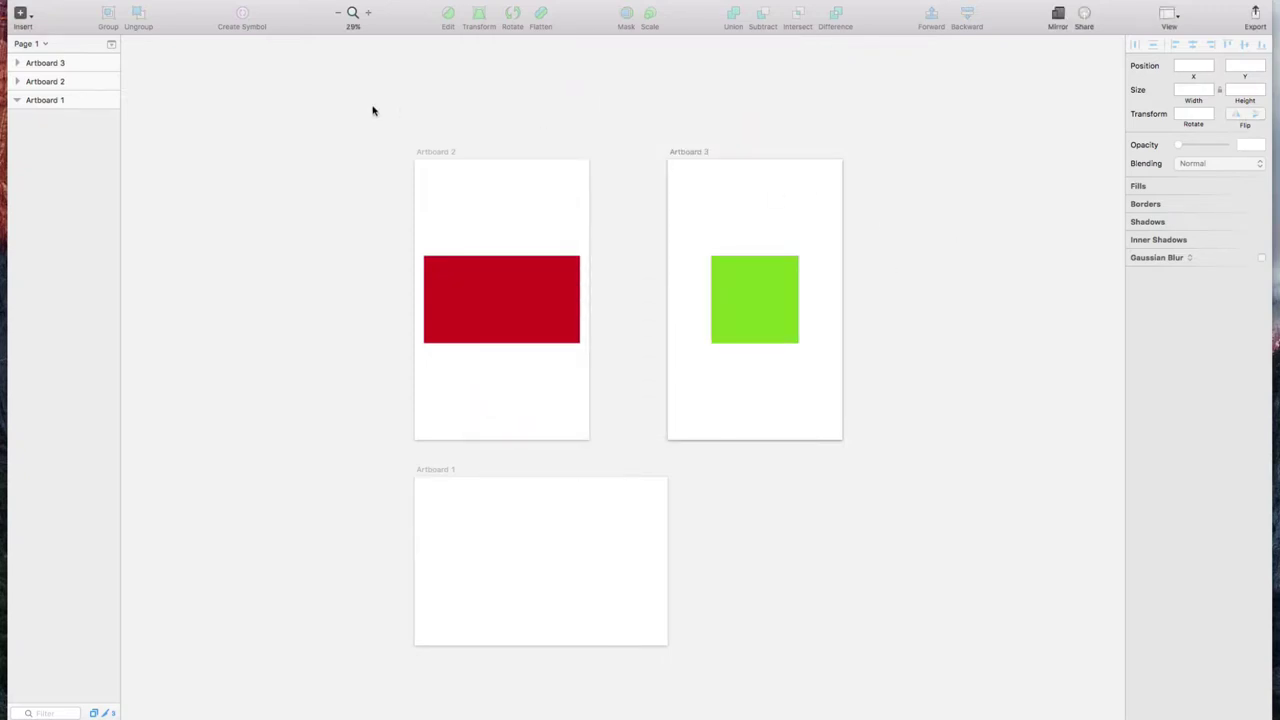
# Step: Enable a background color for Artboard 2, included in its export
pyautogui.click(437, 153)
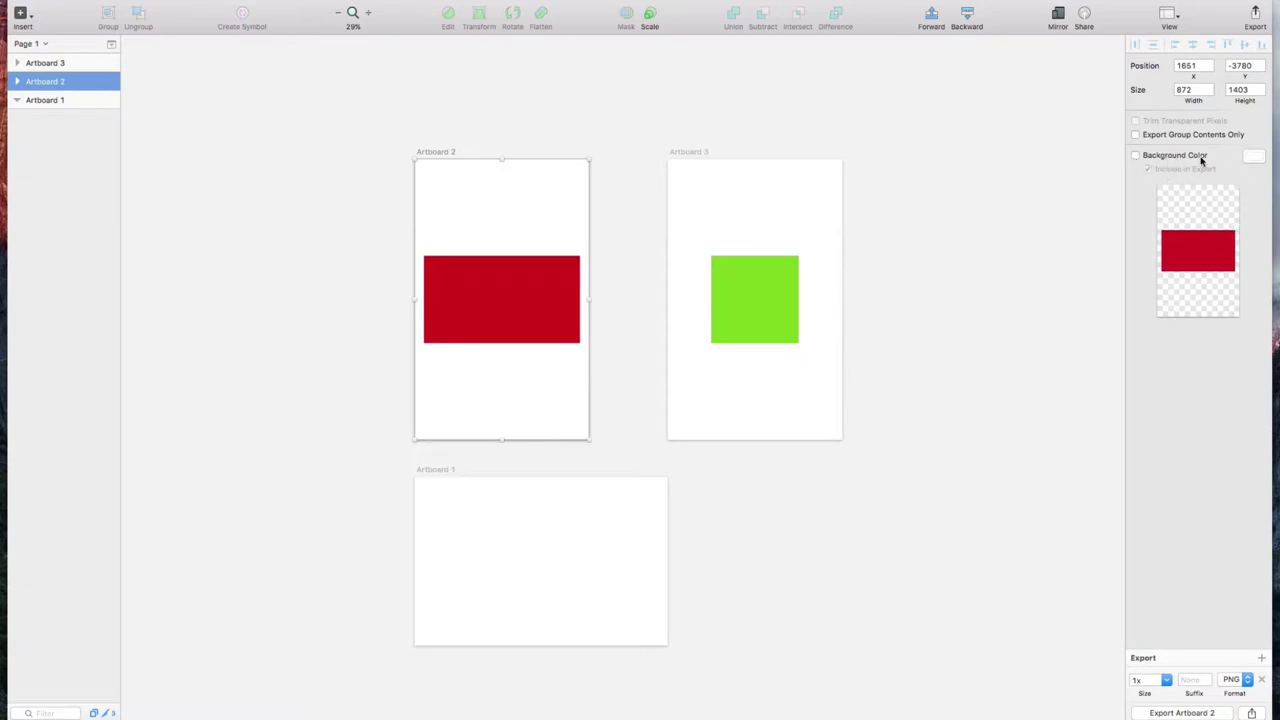
pyautogui.click(1136, 157)
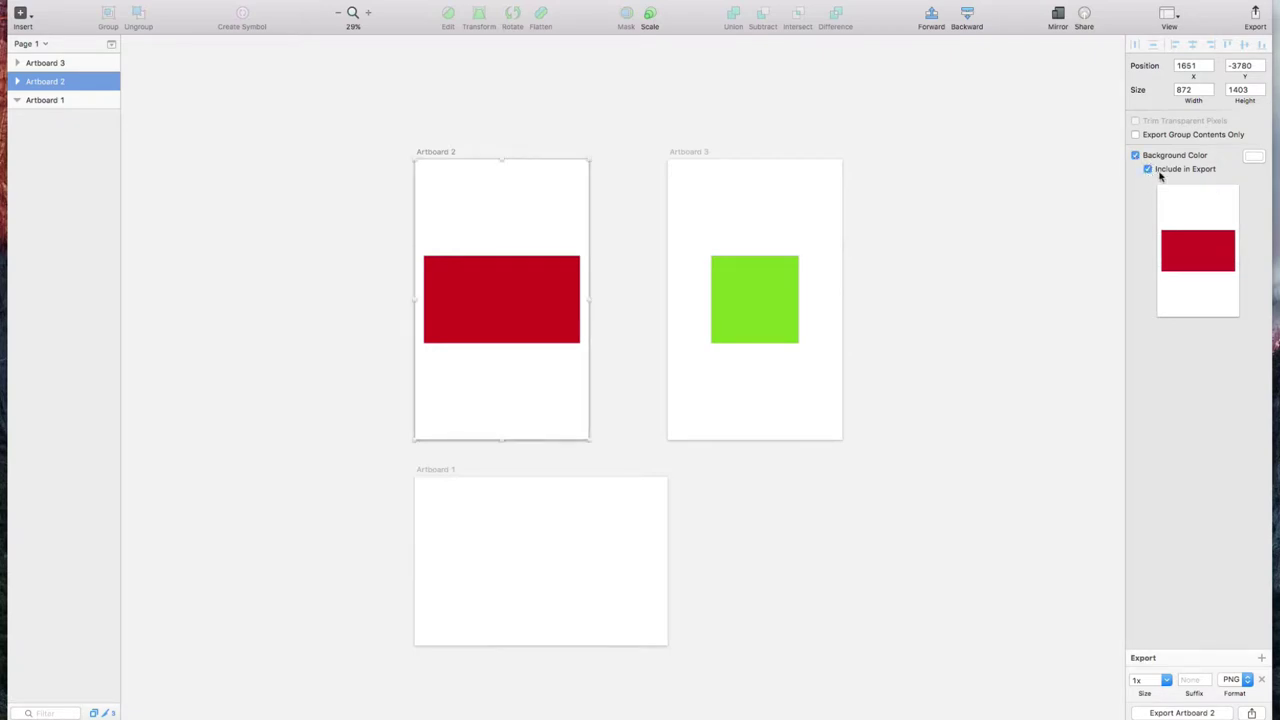
pyautogui.click(1253, 158)
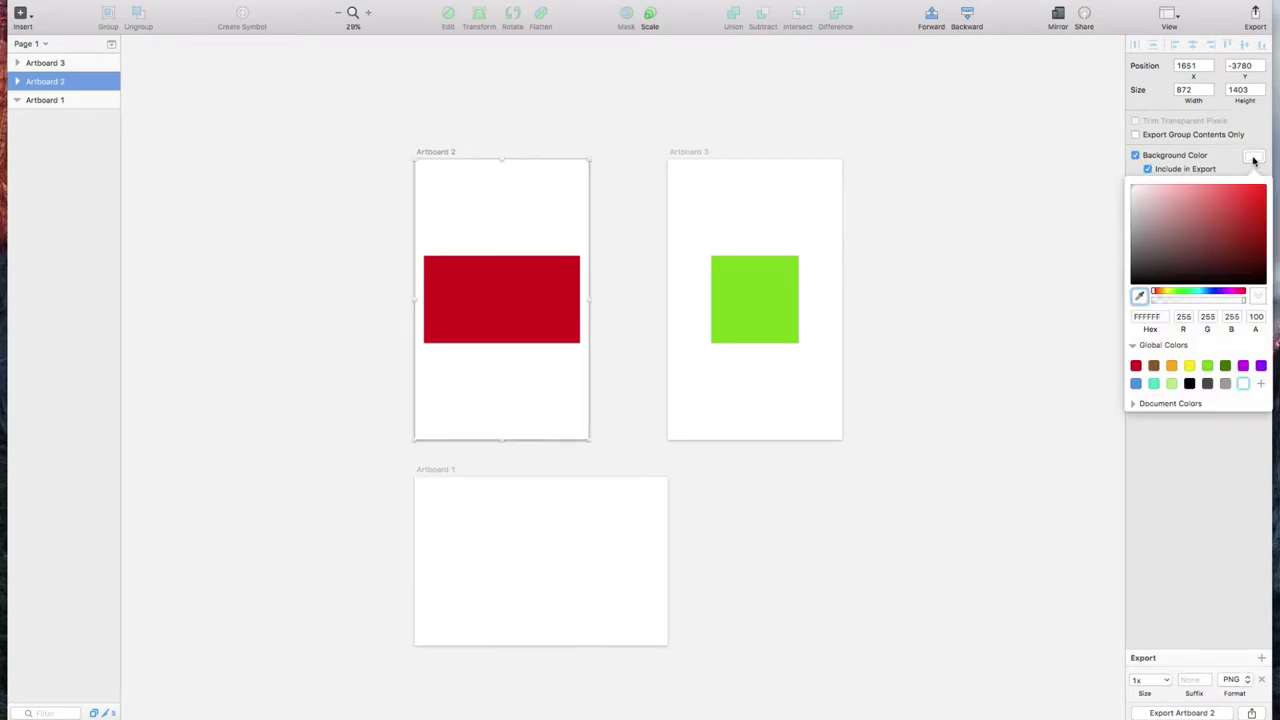
pyautogui.click(1171, 292)
pyautogui.click(1056, 254)
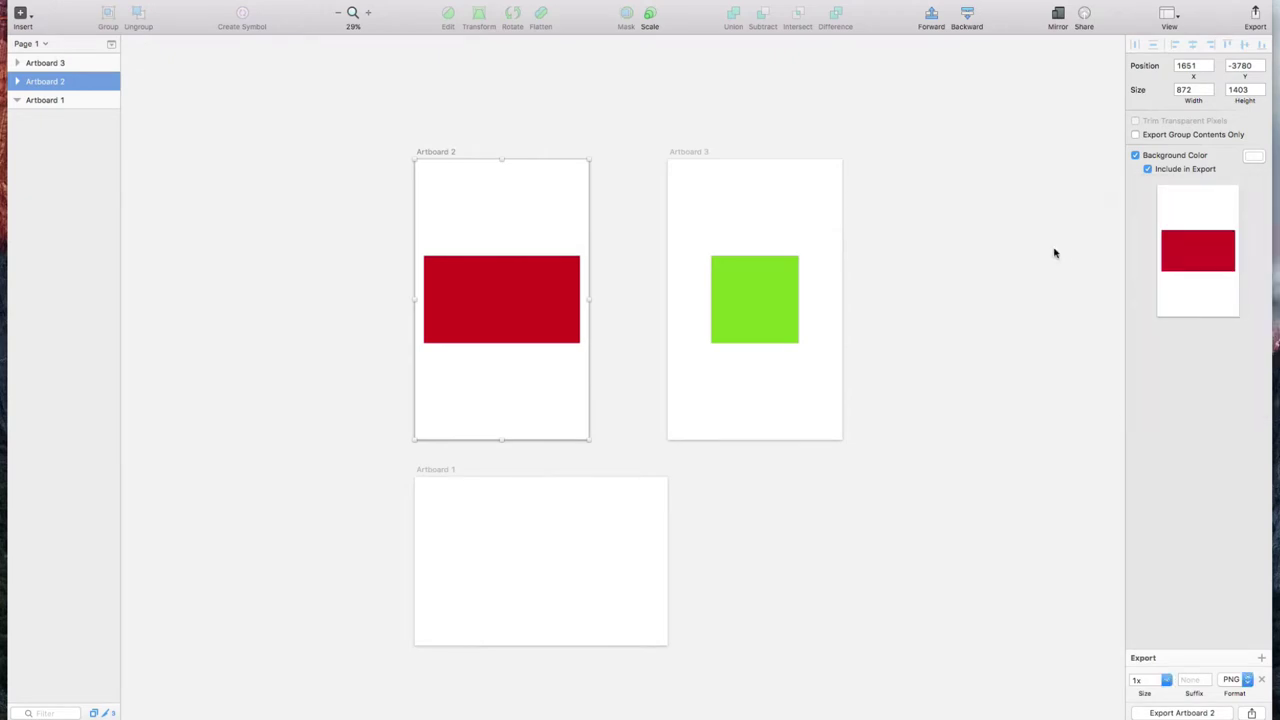
# Step: Set Artboard 2's background color to the orange global color
pyautogui.click(1252, 158)
pyautogui.click(1172, 243)
pyautogui.click(1188, 207)
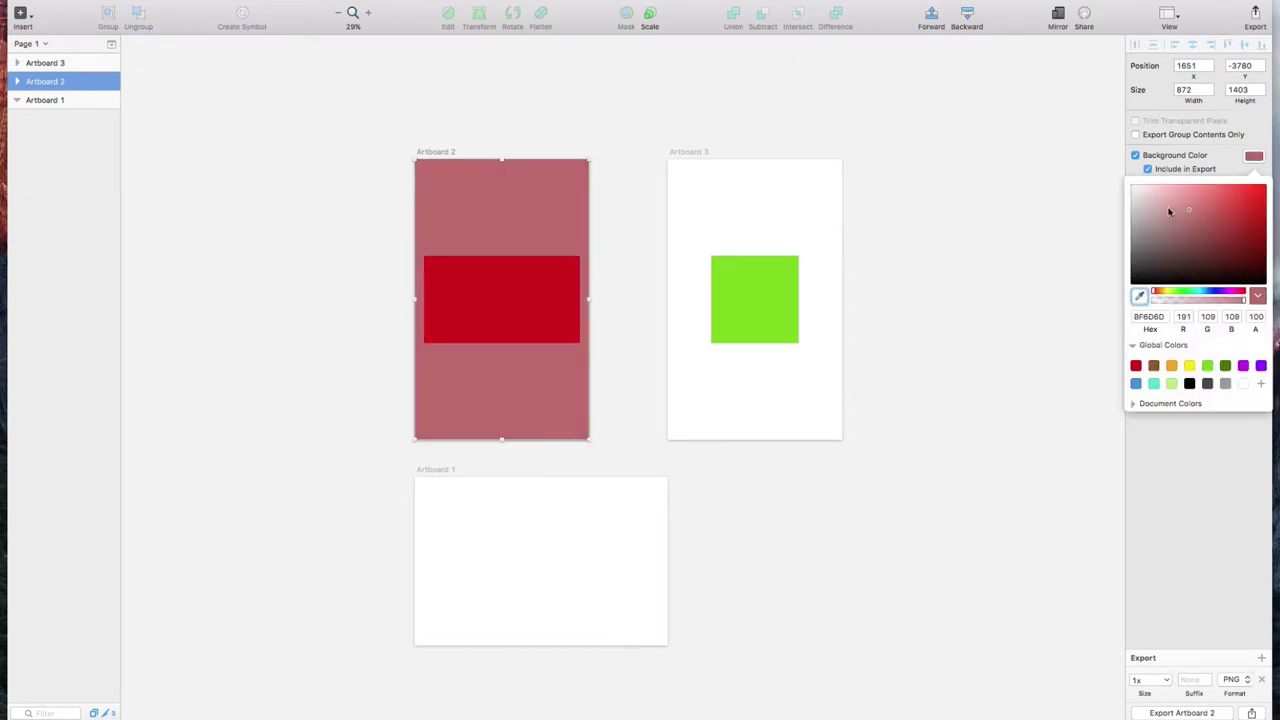
pyautogui.click(1166, 204)
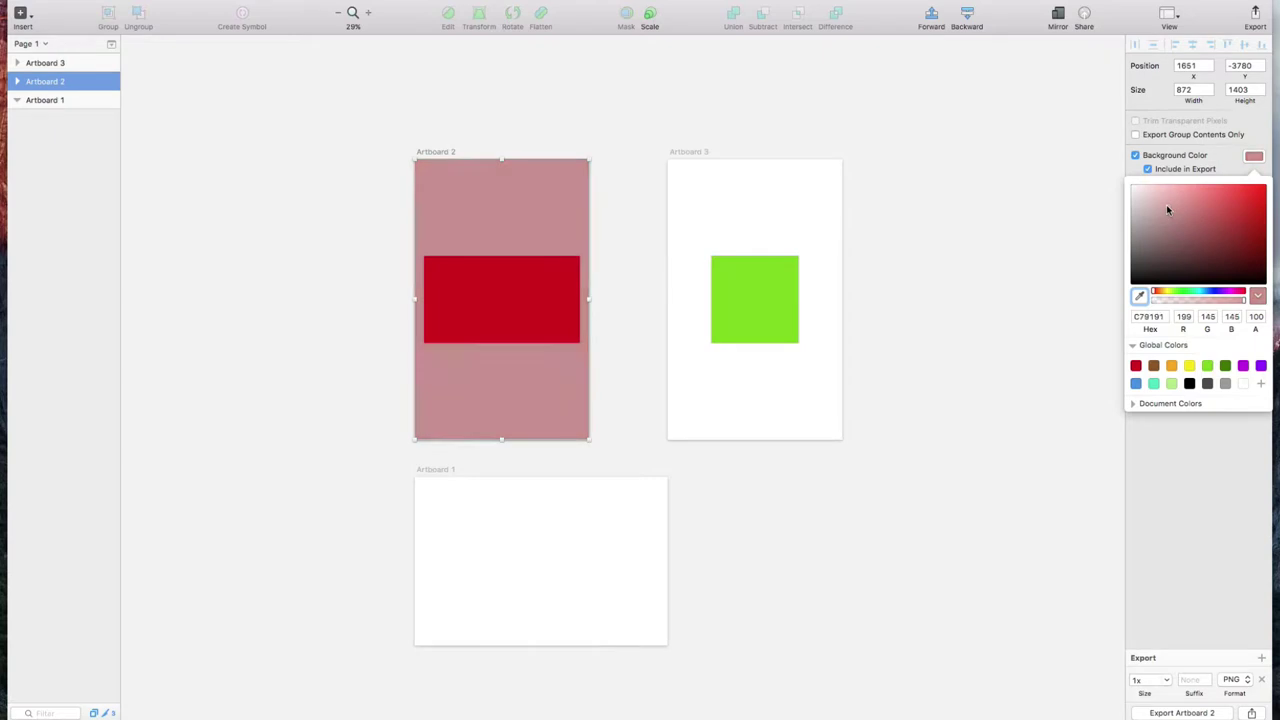
pyautogui.click(1172, 366)
pyautogui.click(1054, 363)
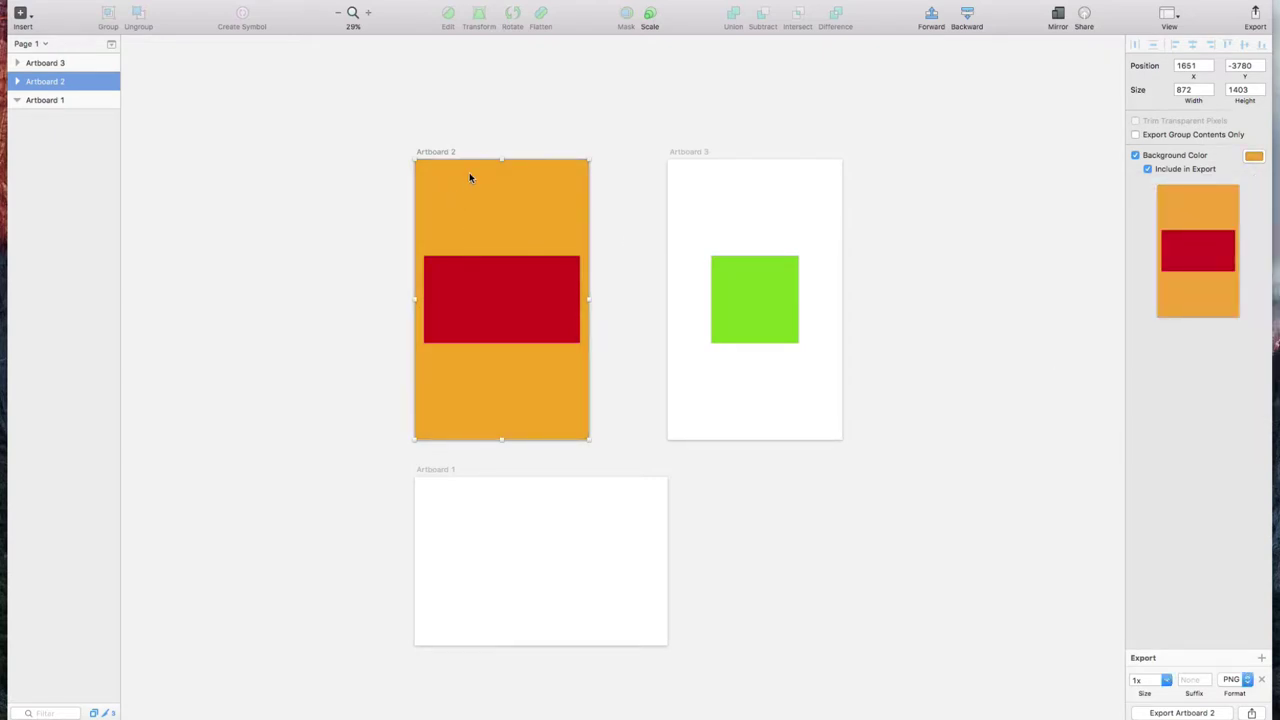
# Step: Enable Artboard 3's background color, set it to the light gray global color, and deselect the artboard
pyautogui.click(692, 154)
pyautogui.click(1135, 155)
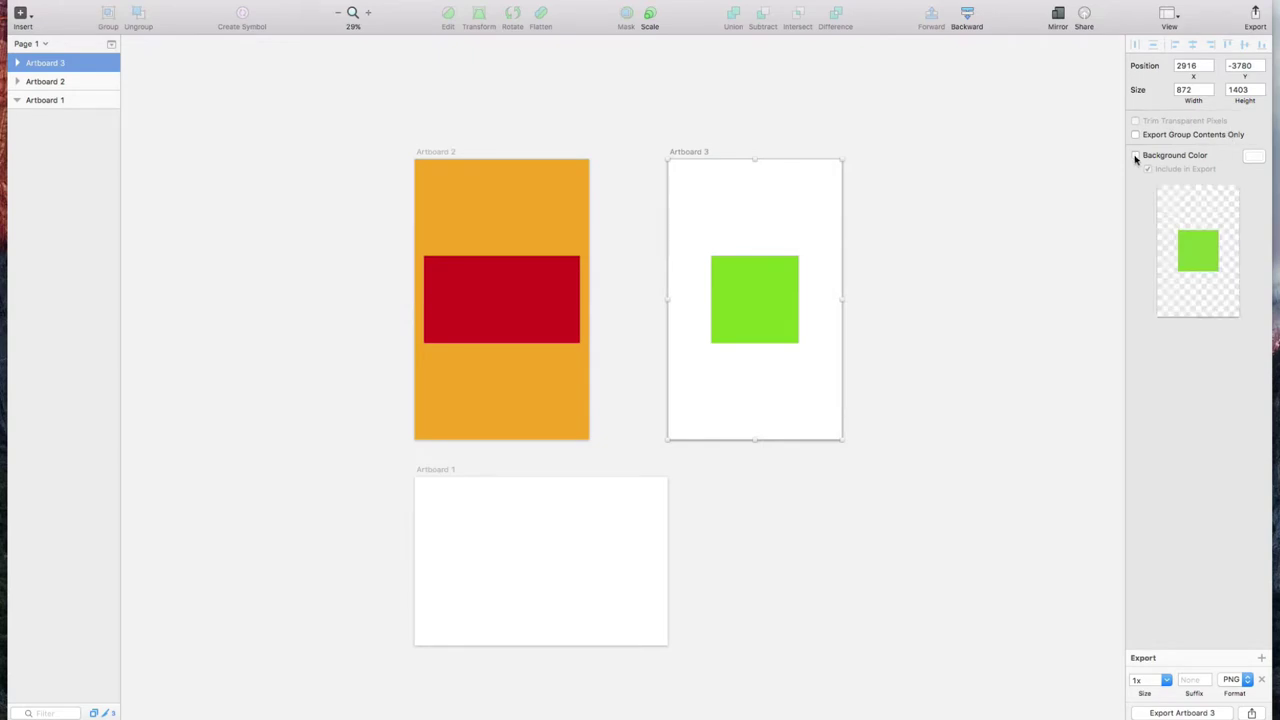
pyautogui.click(1135, 156)
pyautogui.click(1252, 157)
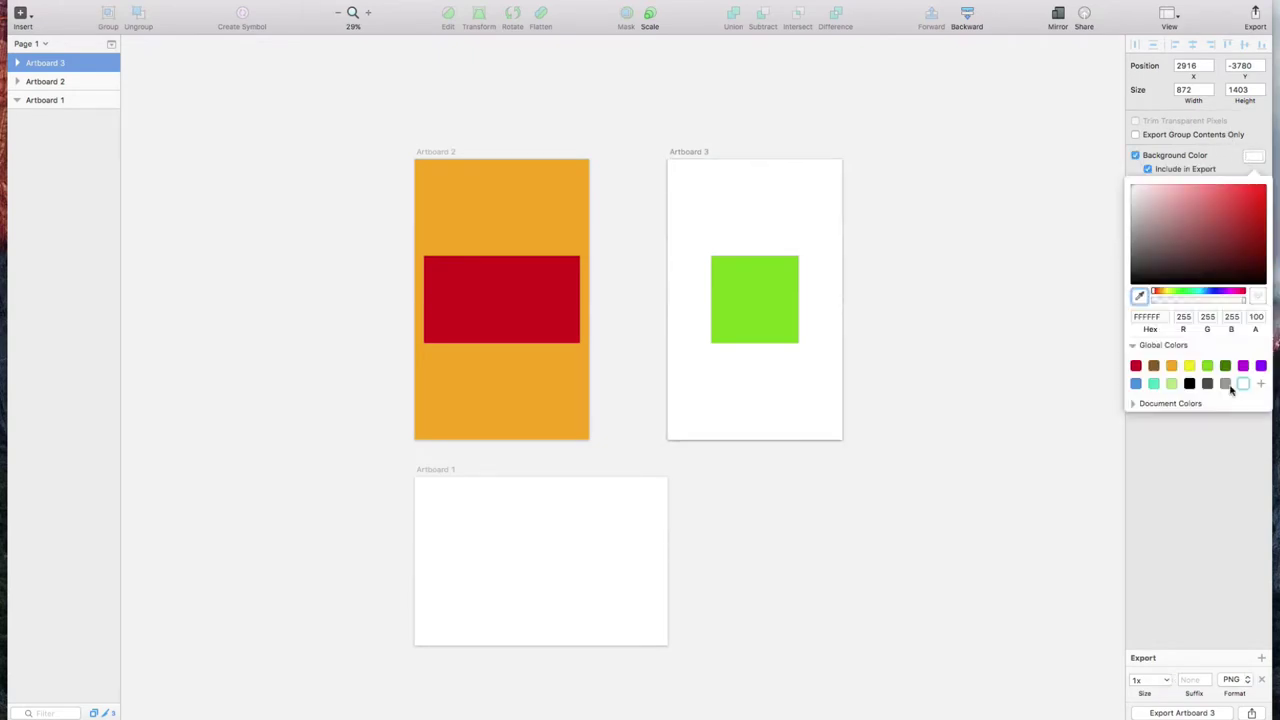
pyautogui.click(1226, 384)
pyautogui.click(977, 343)
pyautogui.click(974, 340)
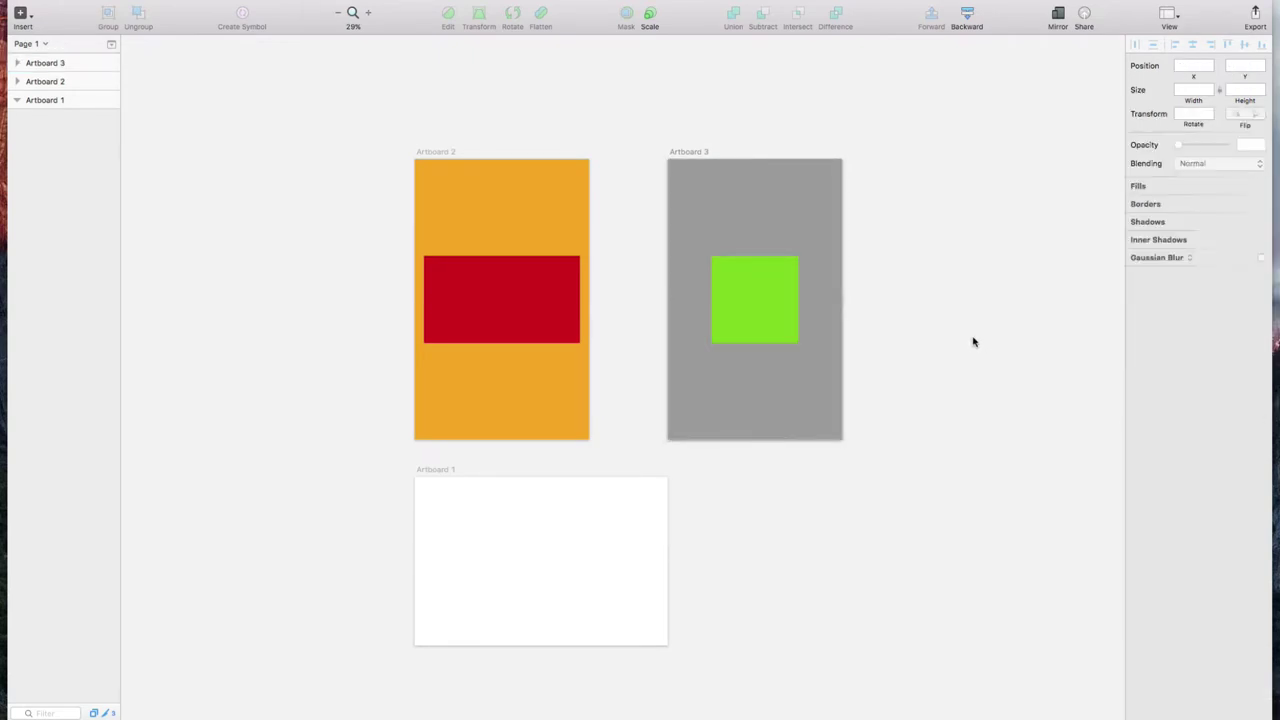
# Step: Select Artboards 1, 2 and 3 together and enable the background color for all of them
pyautogui.click(441, 471)
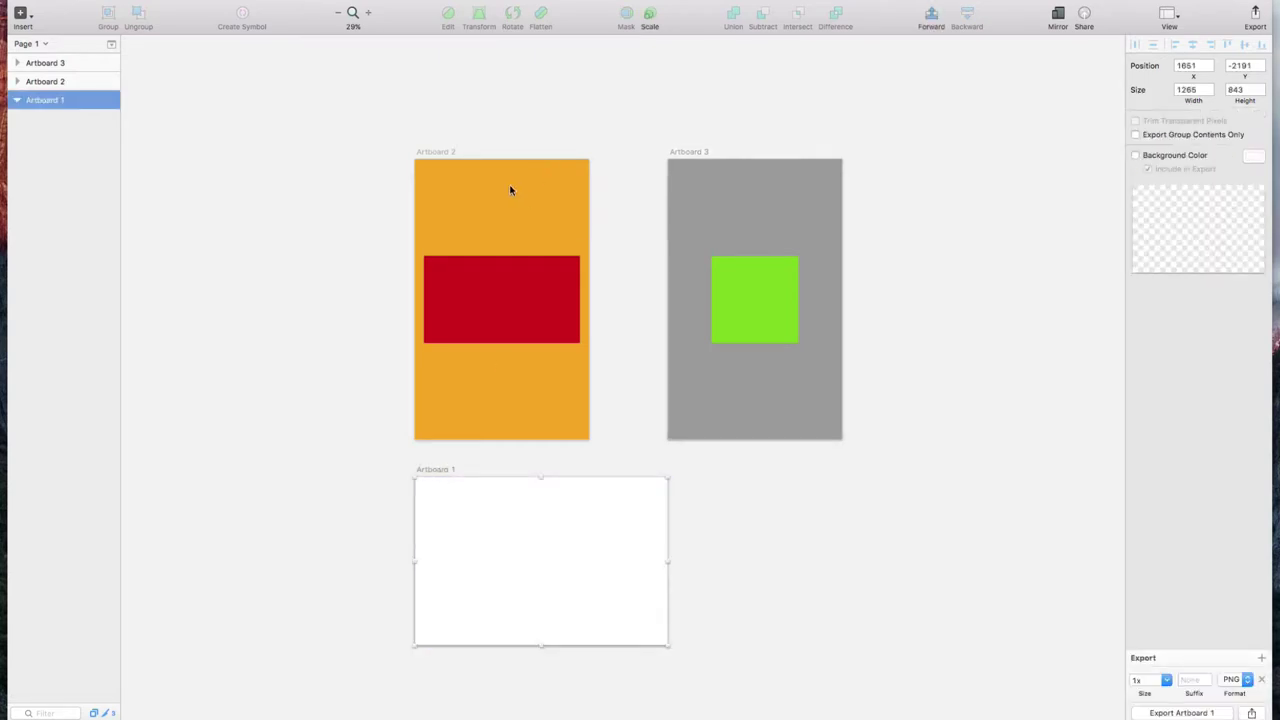
pyautogui.keyDown('shift'); pyautogui.click(438, 152); pyautogui.keyUp('shift')
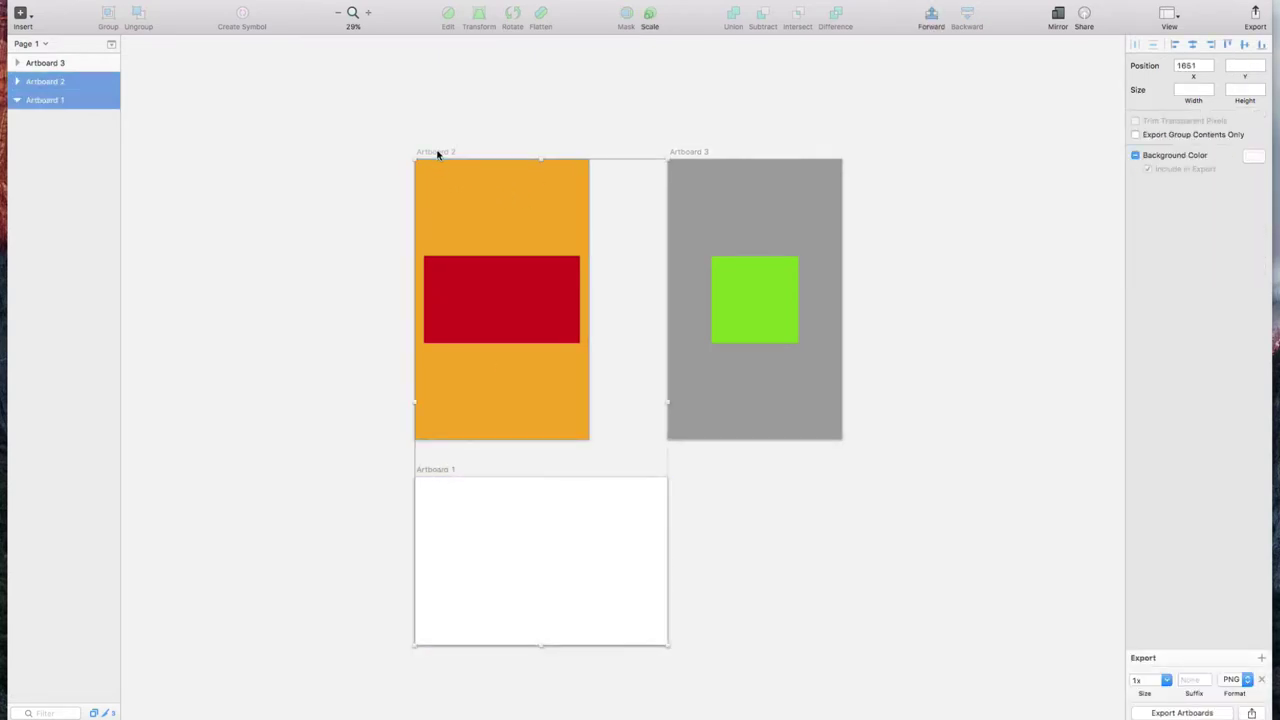
pyautogui.keyDown('shift'); pyautogui.click(690, 153); pyautogui.keyUp('shift')
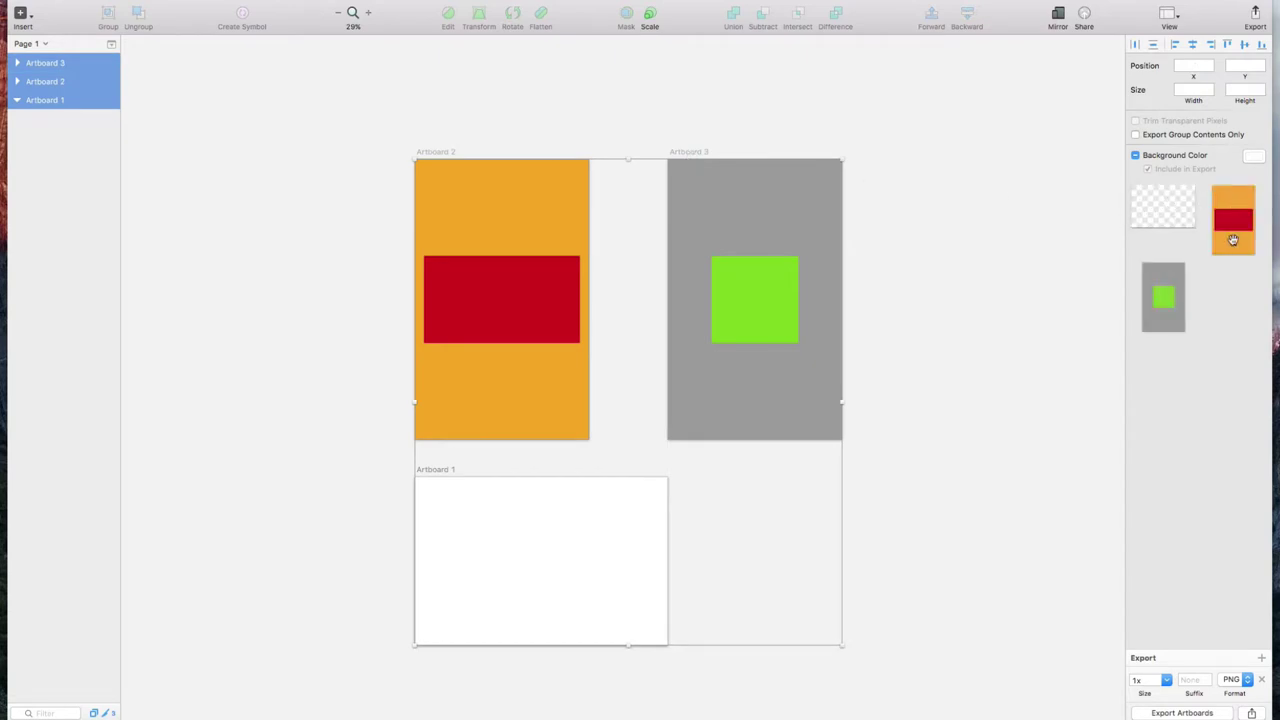
pyautogui.click(1135, 155)
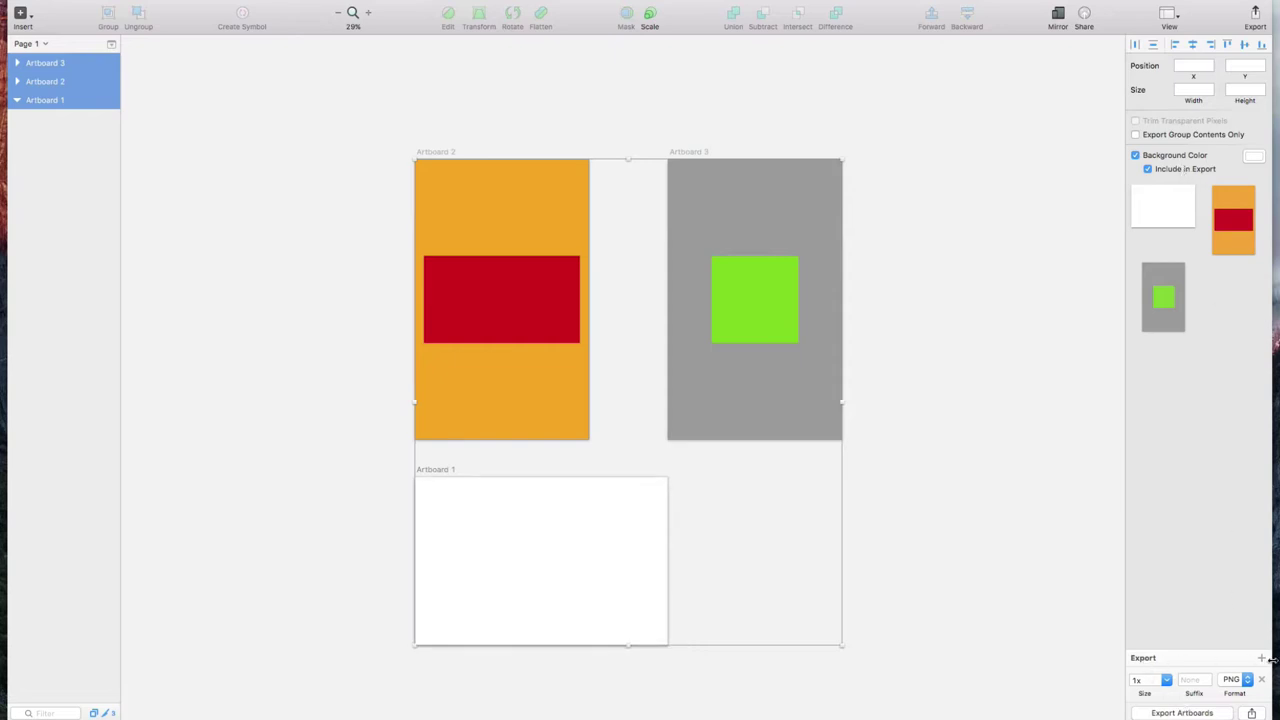
# Step: Set the export format of the three selected artboards to TIFF
pyautogui.moveTo(1143, 680); pyautogui.dragTo(1127, 680)
pyautogui.doubleClick(1147, 680)
pyautogui.click(1247, 680)
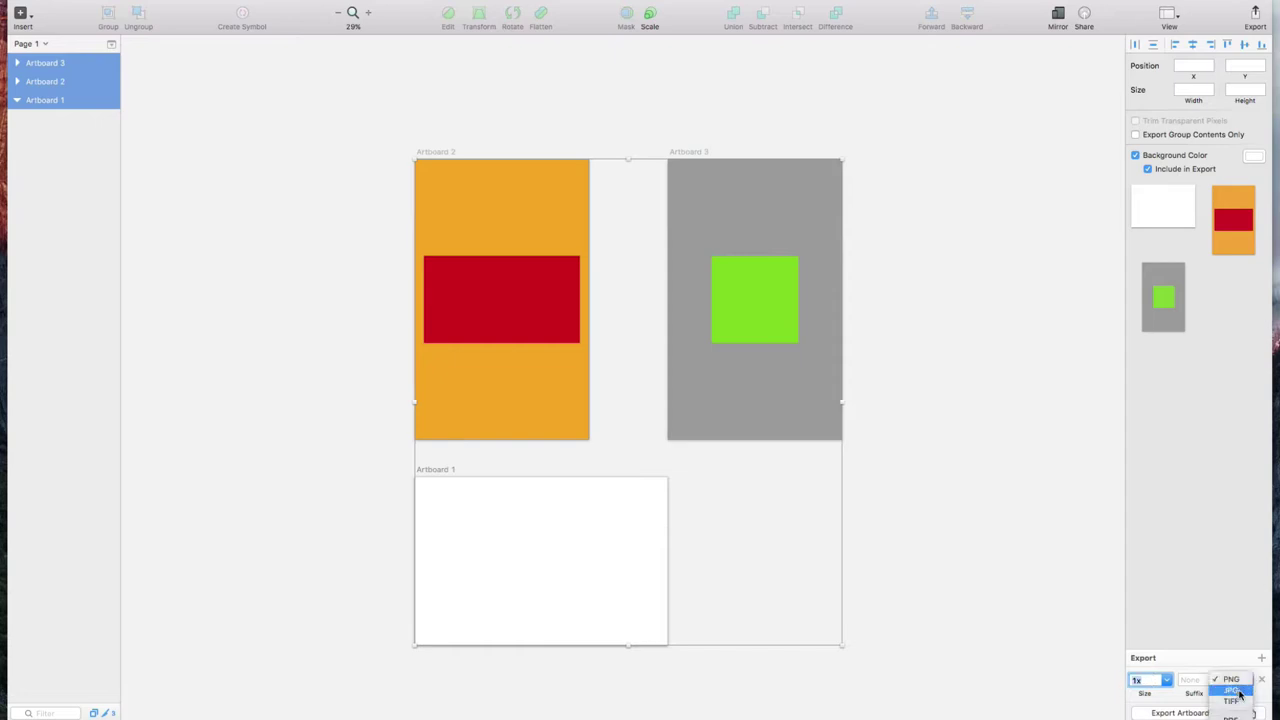
pyautogui.click(1238, 691)
pyautogui.click(1247, 681)
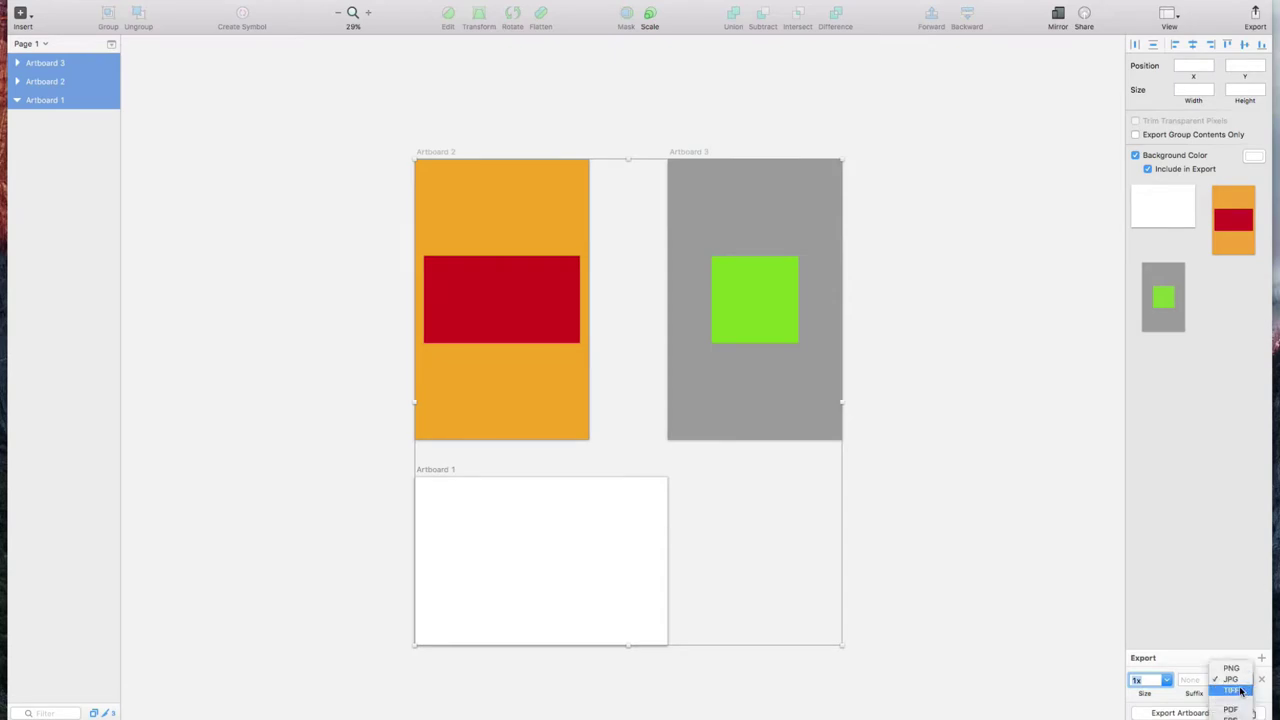
pyautogui.click(1245, 686)
pyautogui.click(1246, 681)
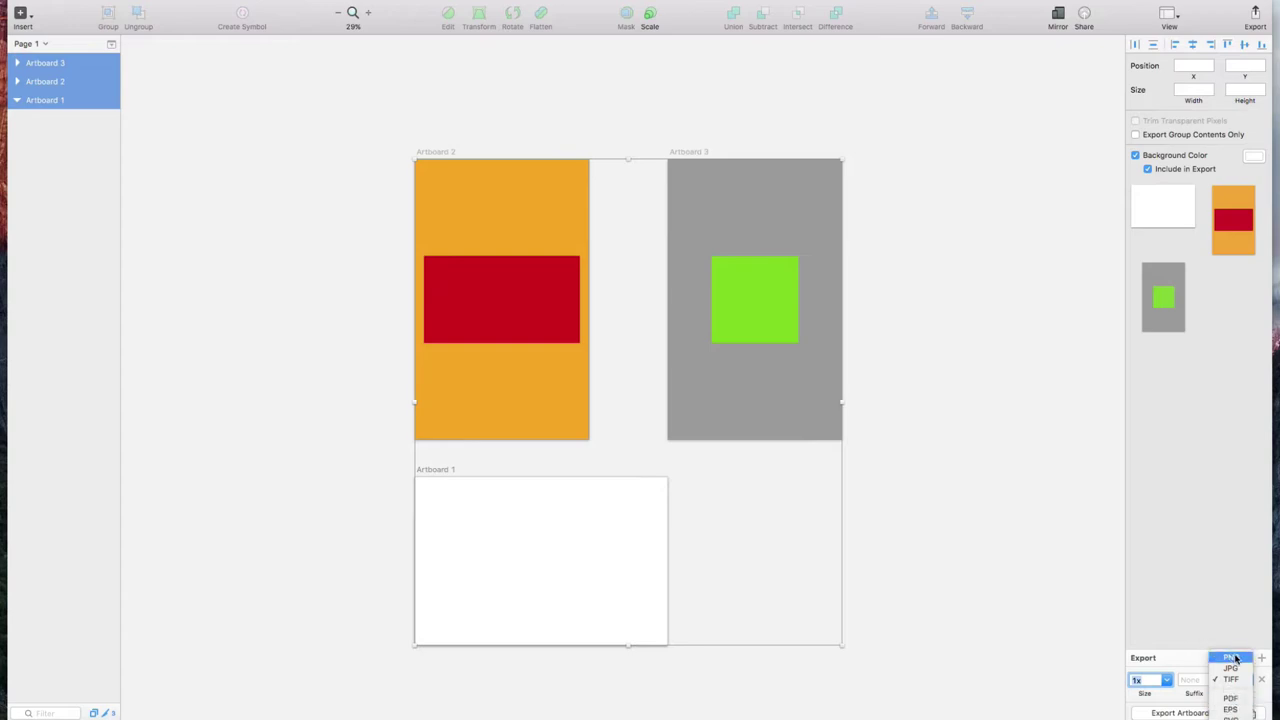
pyautogui.click(1190, 645)
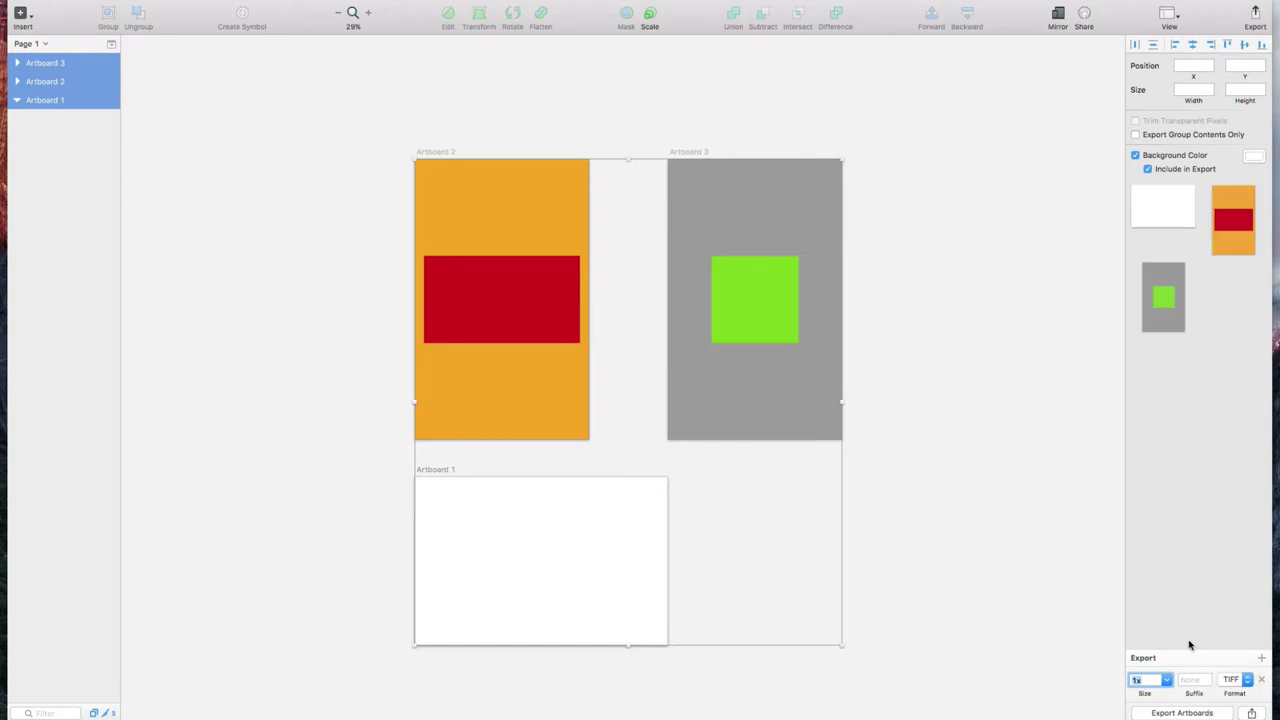
# Step: Set the export format of the three selected artboards to PNG
pyautogui.click(1238, 679)
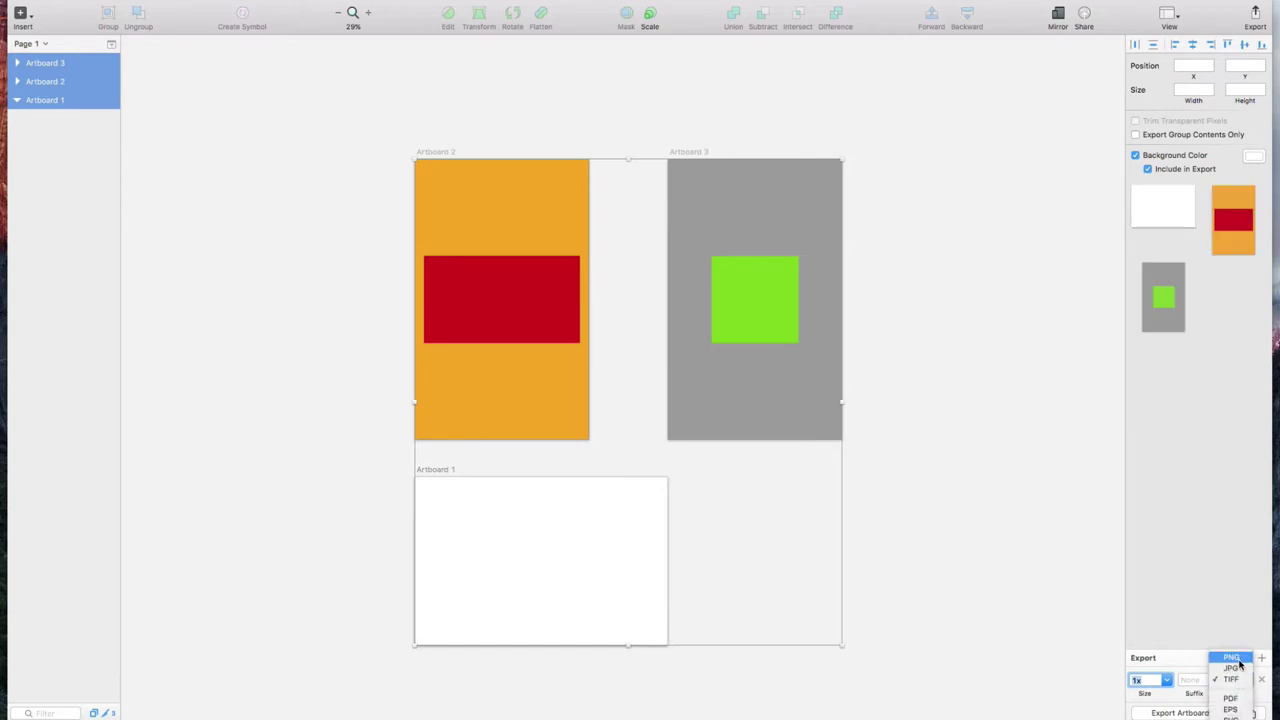
pyautogui.click(1236, 673)
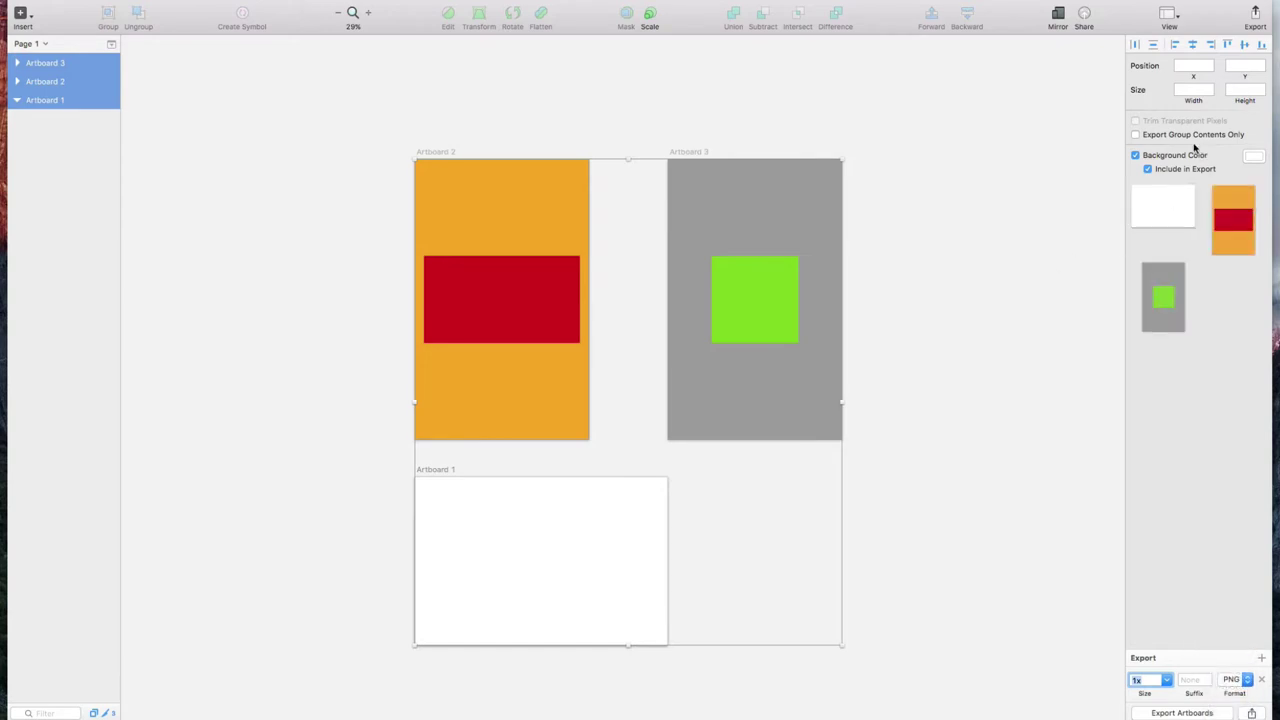
# Step: Toggle the background color of the three selected artboards off and on, and check the available sharing destinations
pyautogui.click(1135, 155)
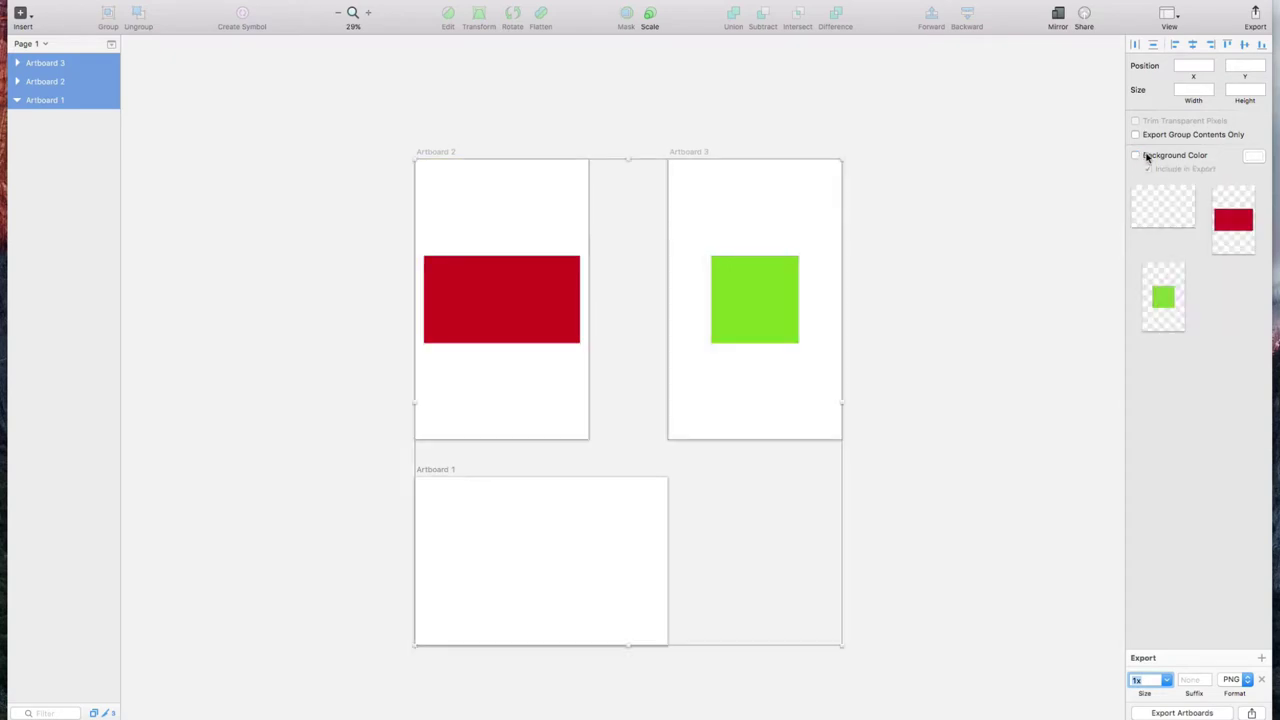
pyautogui.click(1135, 156)
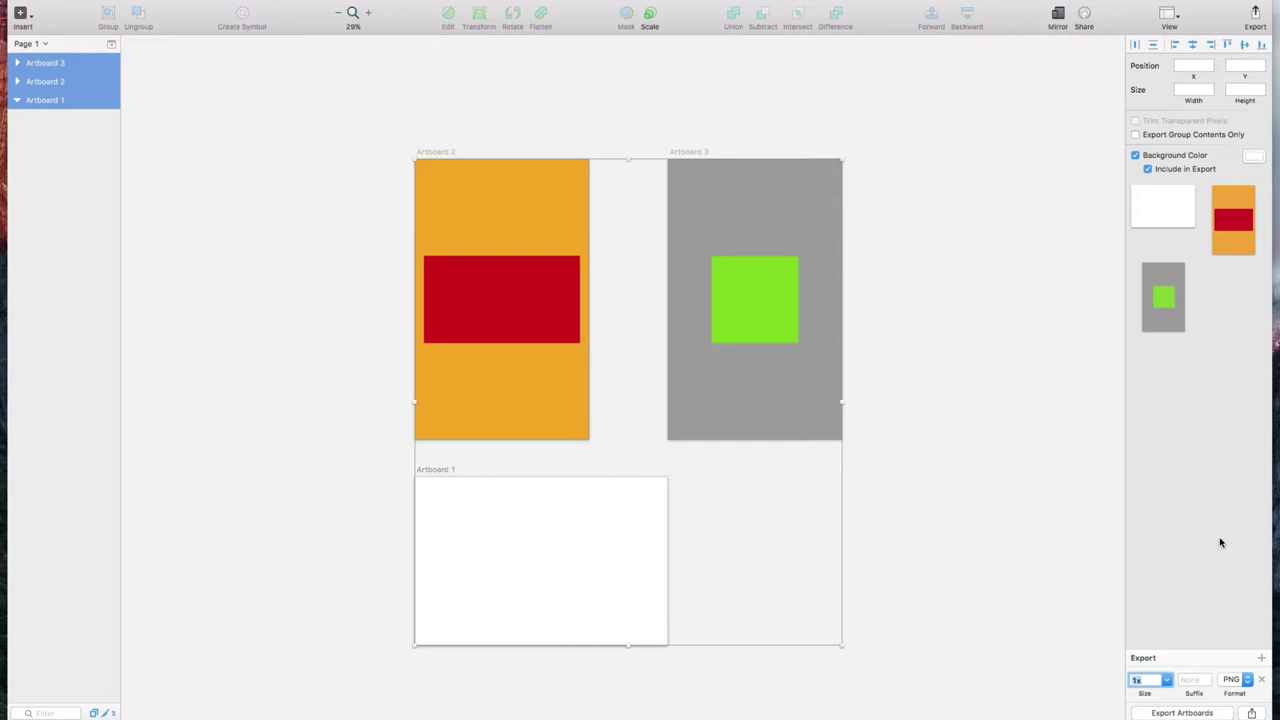
pyautogui.click(1252, 713)
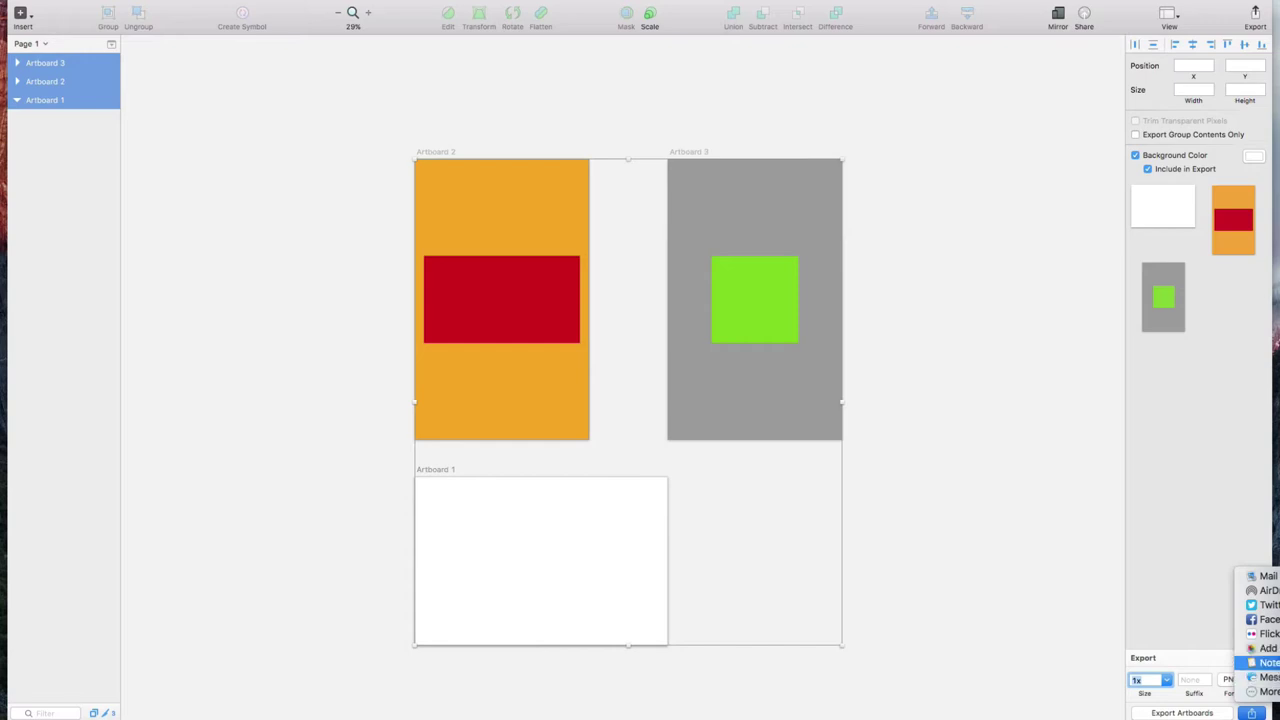
pyautogui.click(1187, 644)
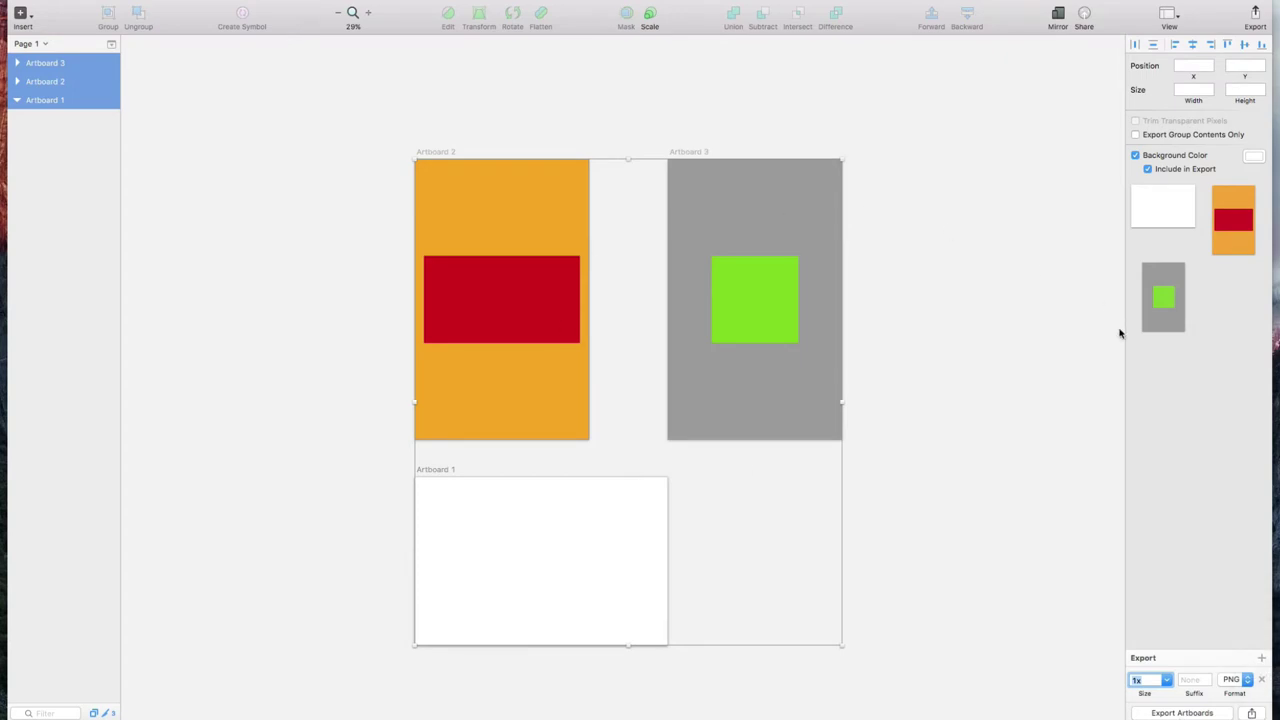
# Step: Export the three selected artboards as PNG files to the Desktop
pyautogui.click(1170, 714)
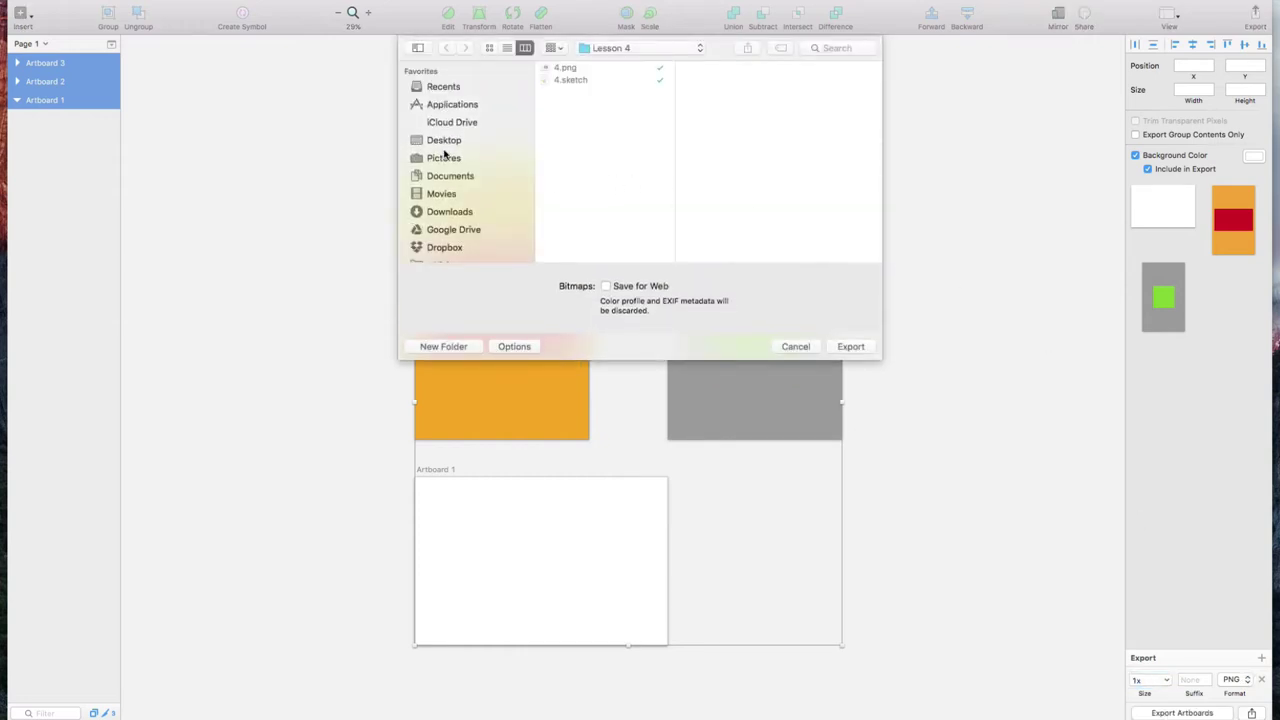
pyautogui.click(445, 145)
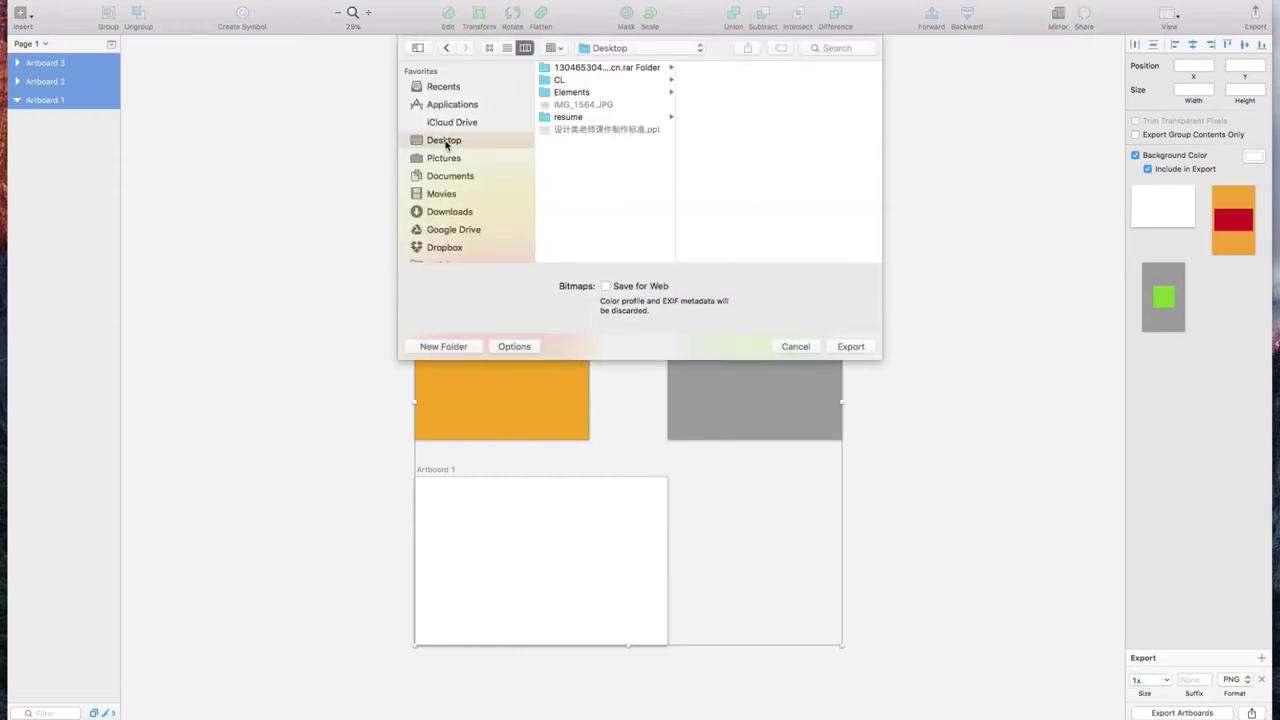
pyautogui.click(605, 287)
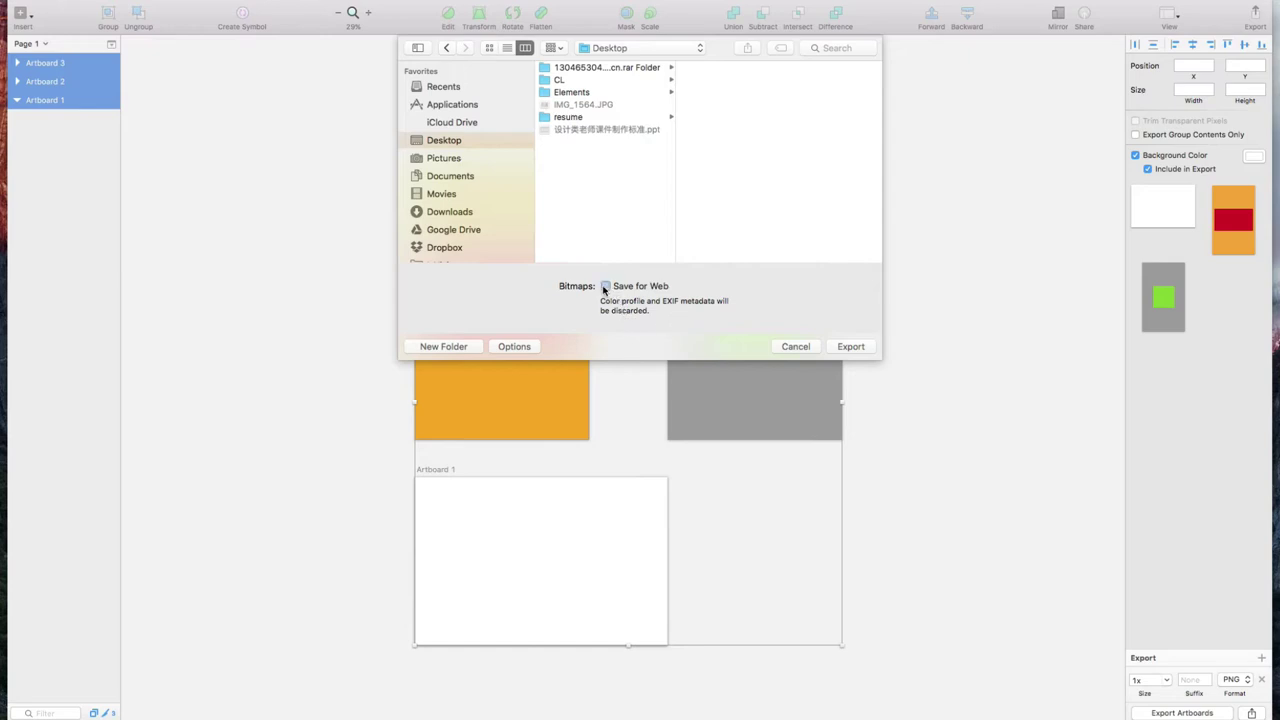
pyautogui.click(605, 287)
pyautogui.click(856, 349)
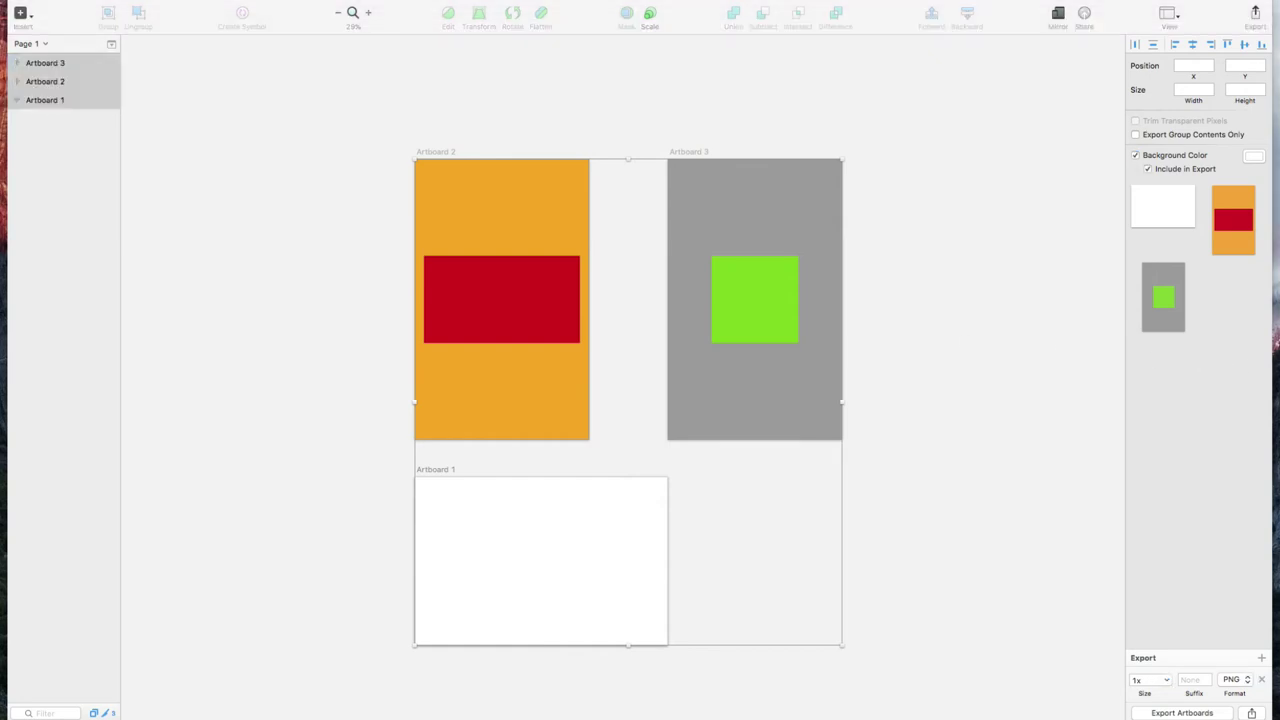
# Step: Deselect the artboards, move the window aside to check the exported PNG files on the desktop, and bring it back
pyautogui.click(620, 145)
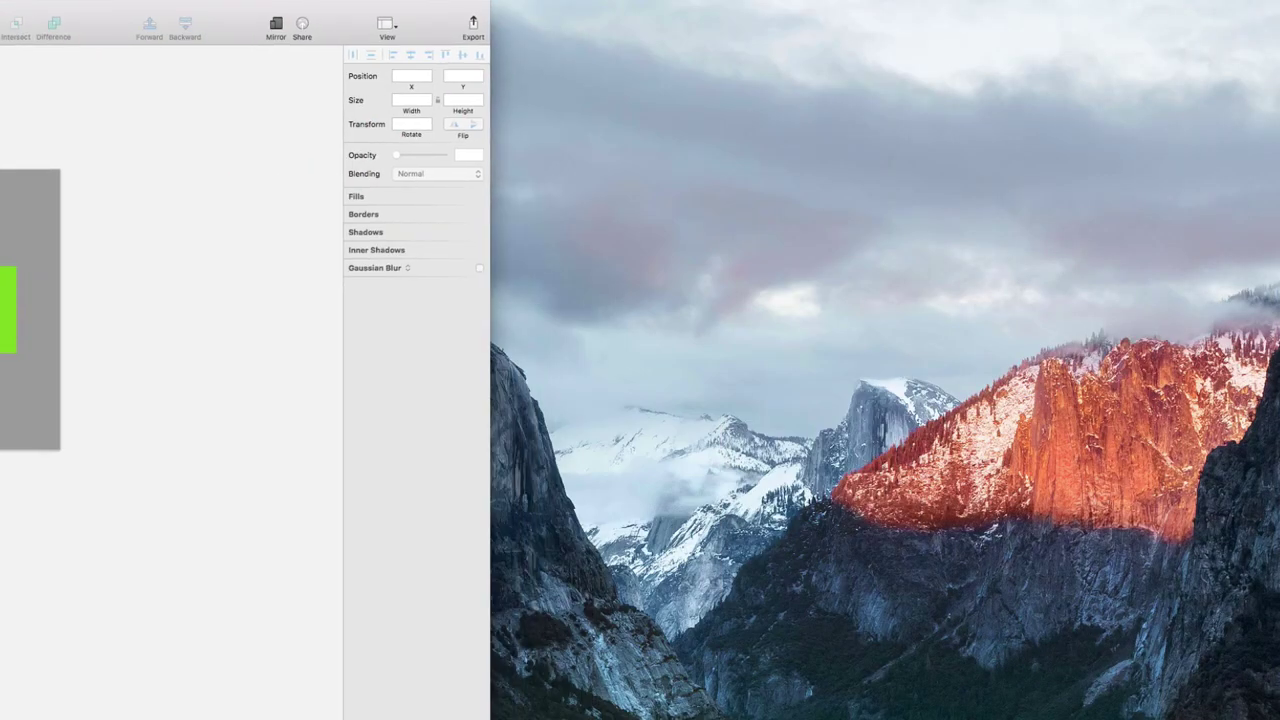
pyautogui.moveTo(5, 240)
pyautogui.mouseDown()
pyautogui.moveTo(731, 252)
pyautogui.moveTo(714, 240)
pyautogui.mouseUp()
pyautogui.click(666, 340)
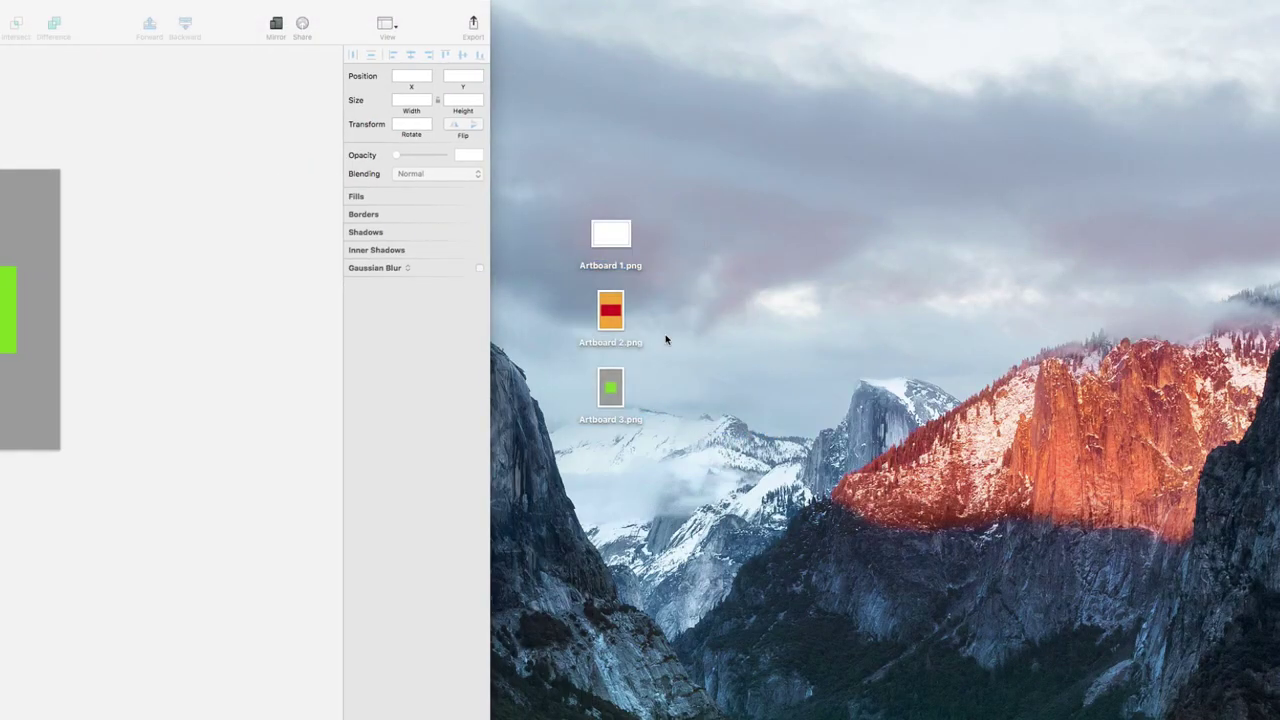
pyautogui.click(615, 268)
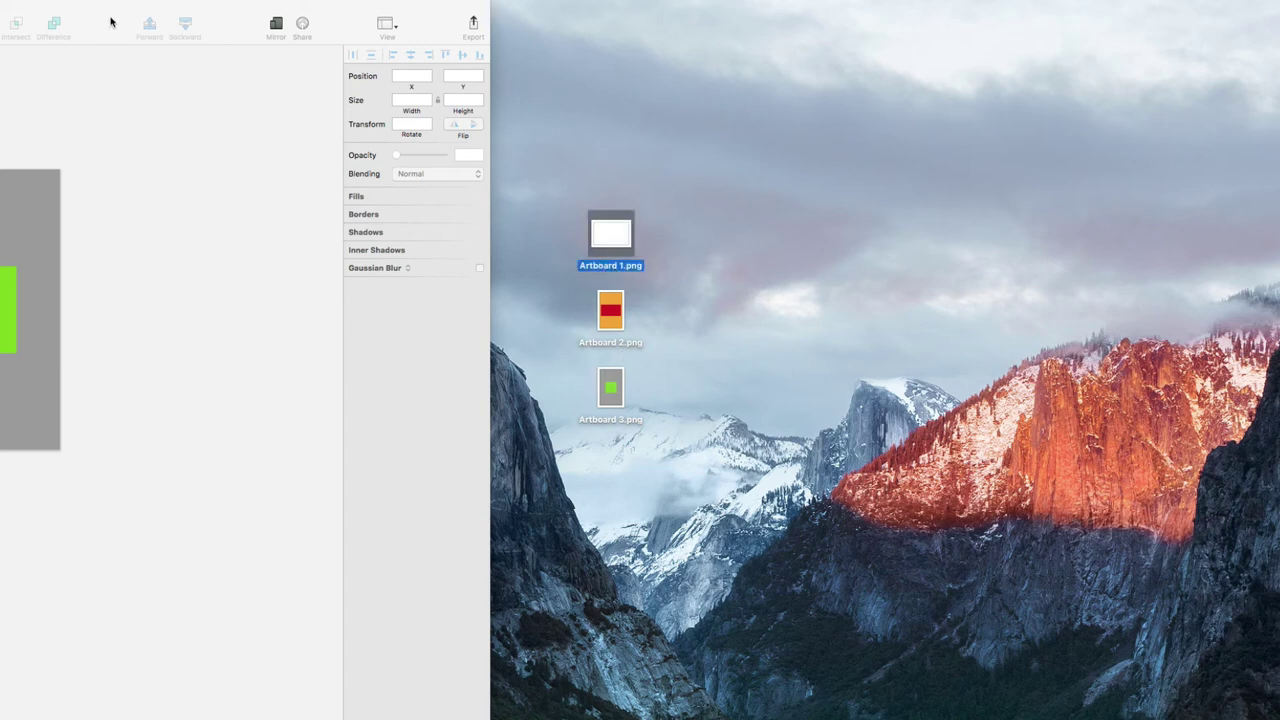
pyautogui.moveTo(126, 20); pyautogui.dragTo(893, 17)
# Step: Rename Artboard 1 as 主页
pyautogui.click(40, 107)
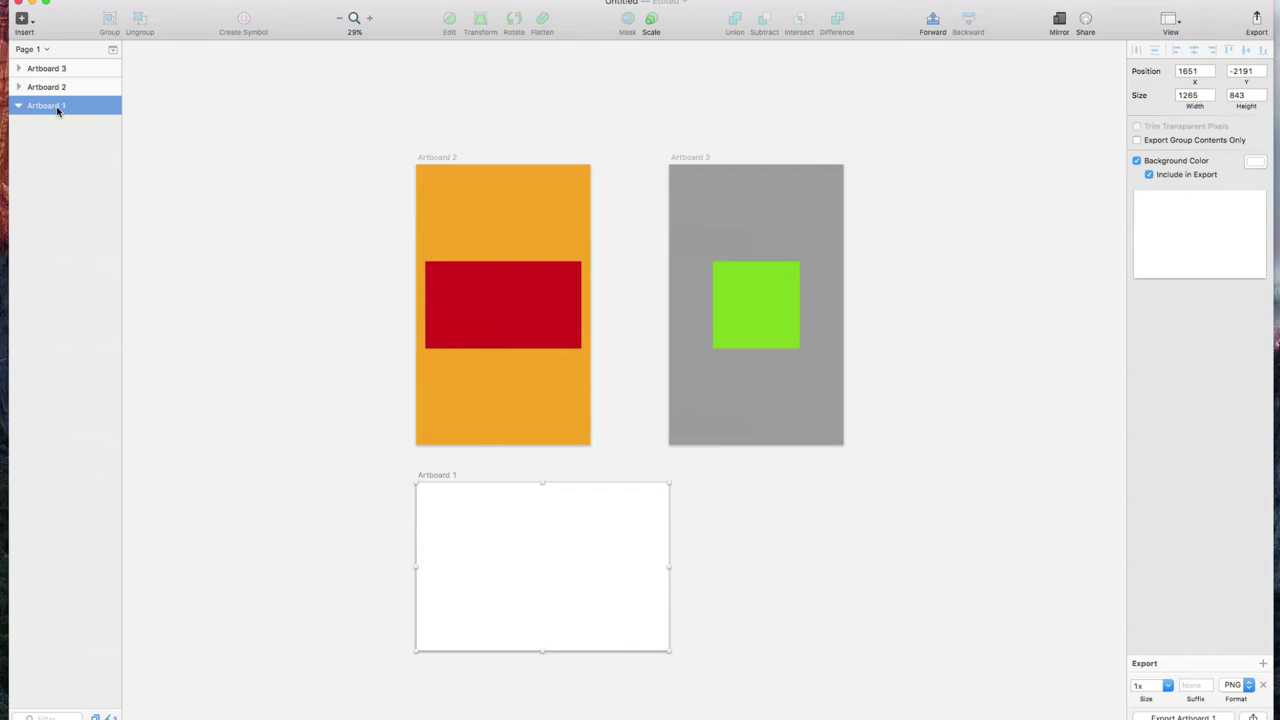
pyautogui.doubleClick(57, 107)
pyautogui.write('hua')
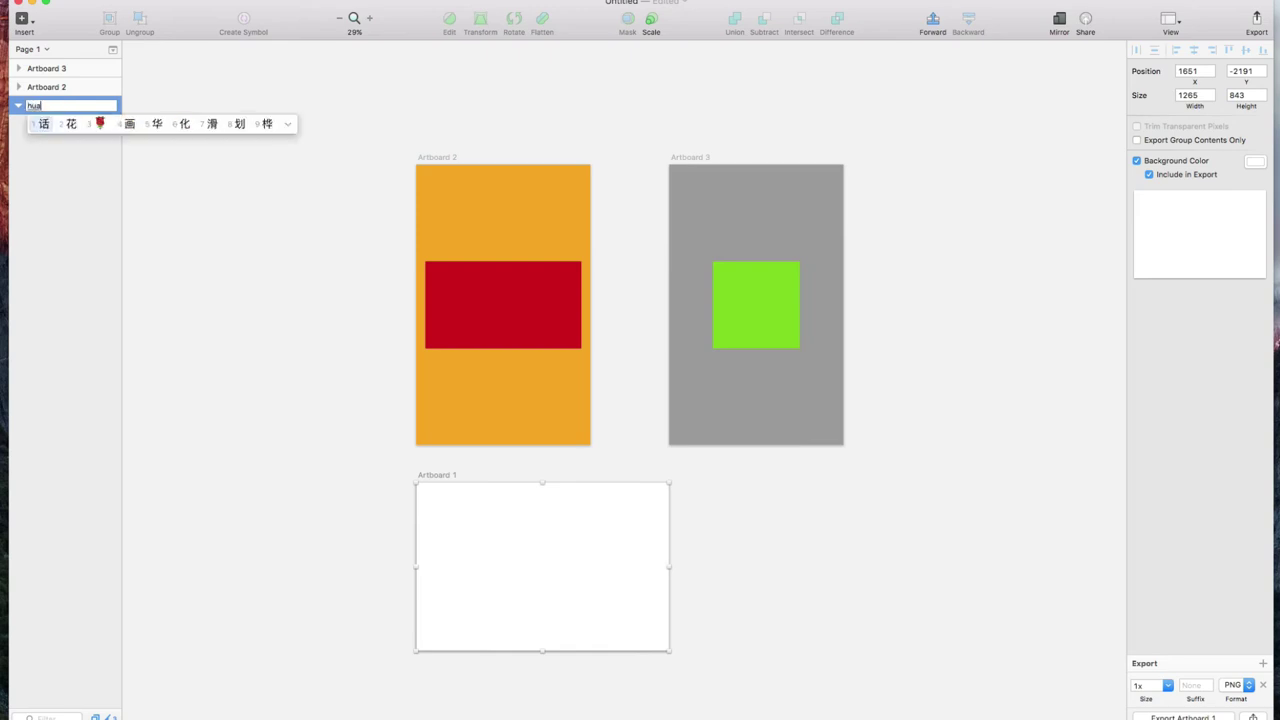
pyautogui.press('BackSpace')
pyautogui.press('BackSpace')
pyautogui.press('BackSpace')
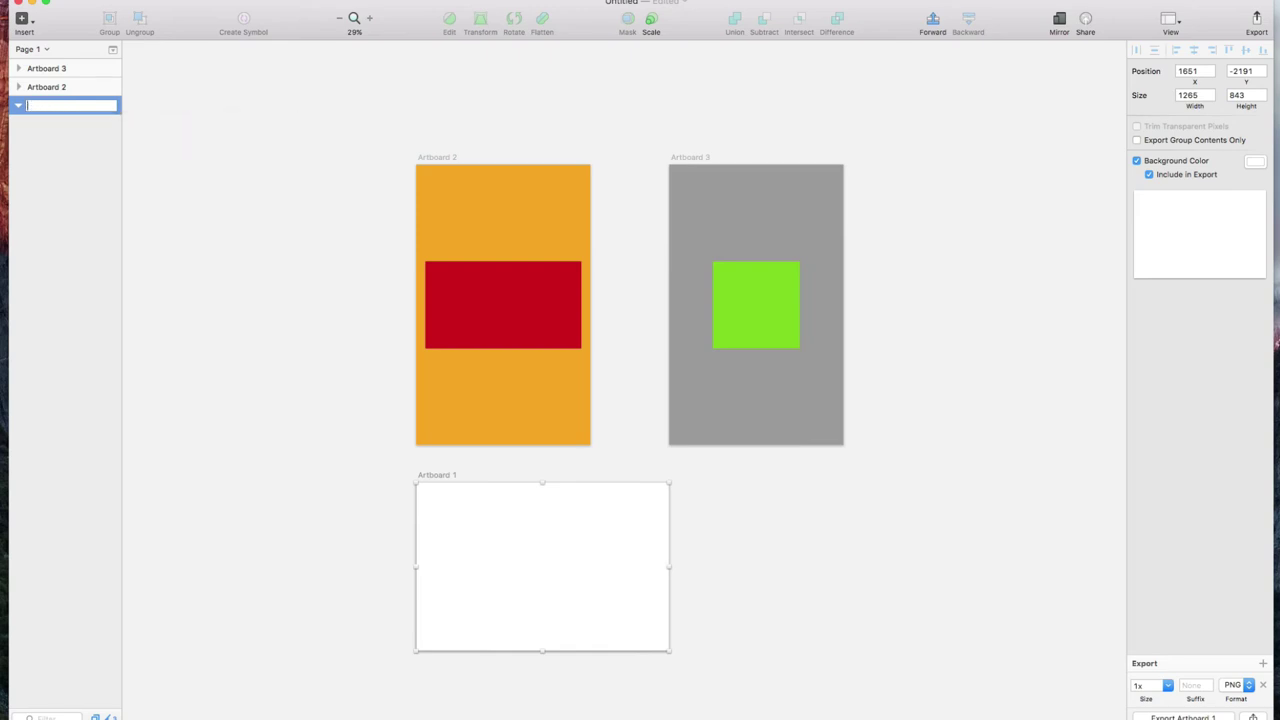
pyautogui.write('zhuye')
pyautogui.press('space')
# Step: Rename Artboard 2 as 搜索
pyautogui.doubleClick(50, 87)
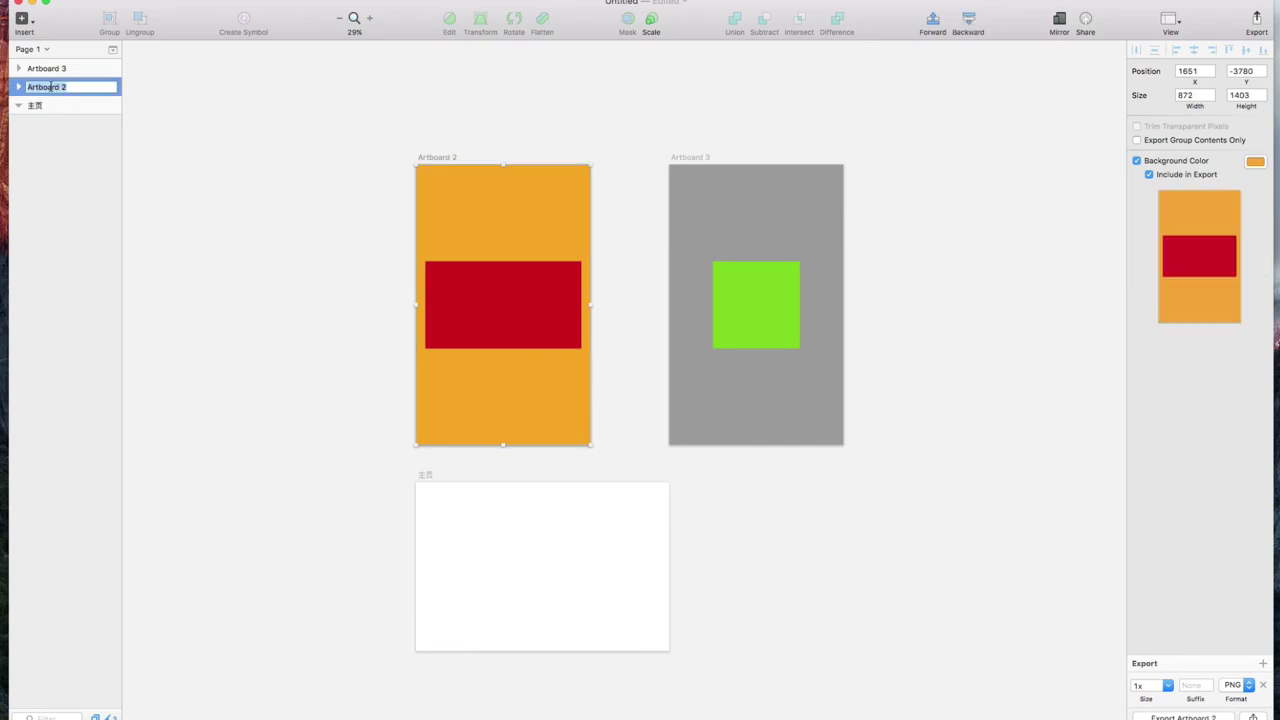
pyautogui.write('sousuo')
pyautogui.press('space')
# Step: Rename Artboard 3 as 分享, deselect it, and collapse the 主页 artboard in the layer list
pyautogui.doubleClick(40, 70)
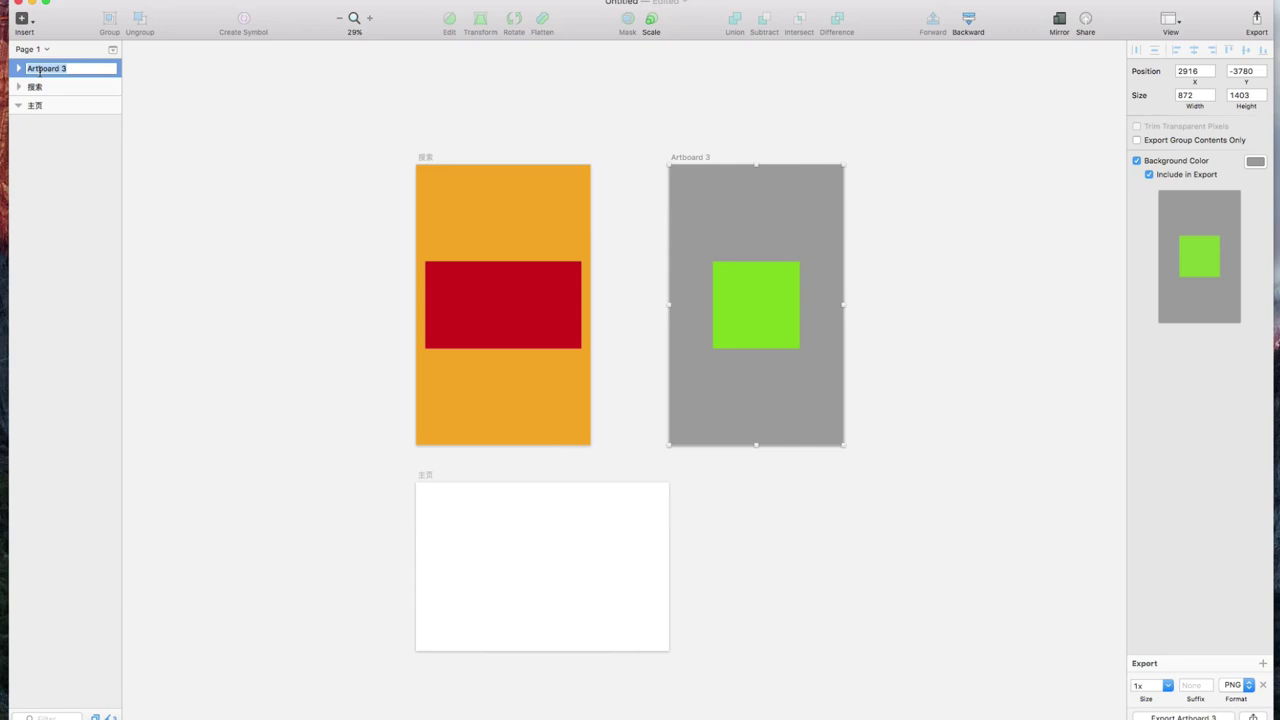
pyautogui.write('fenxiang')
pyautogui.press('space')
pyautogui.press('Return')
pyautogui.click(162, 132)
pyautogui.click(18, 105)
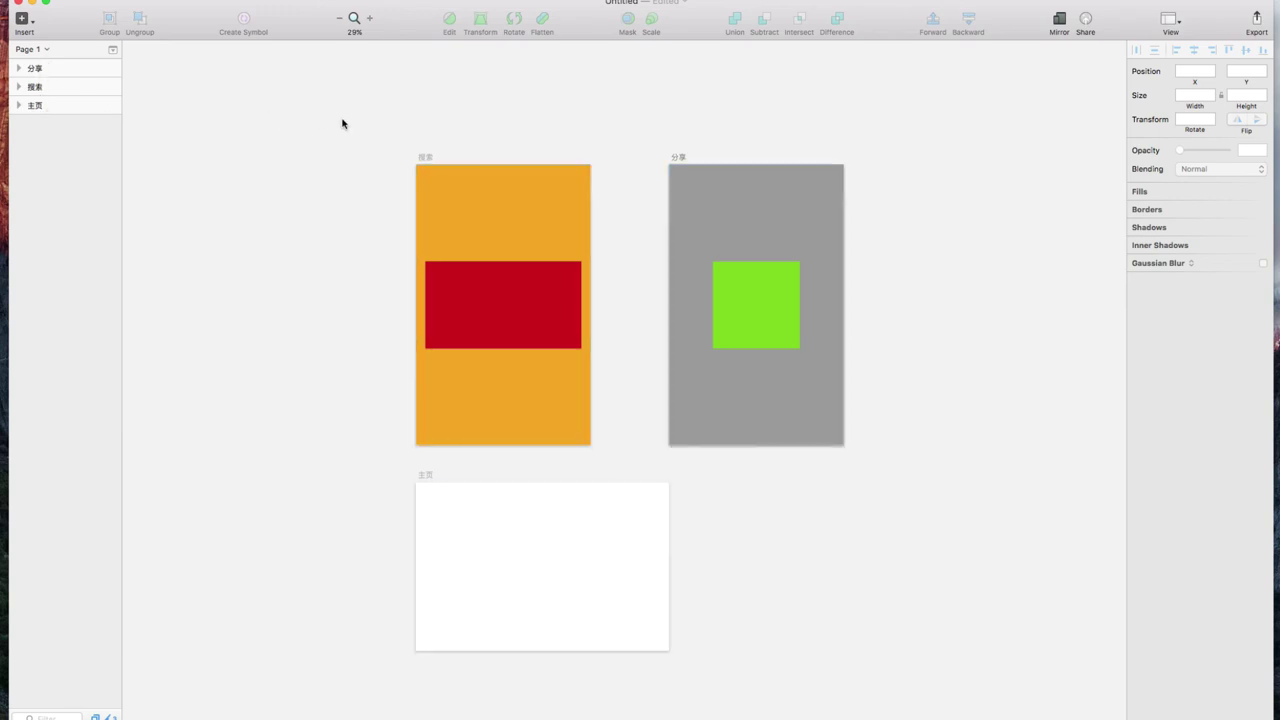
# Step: Examine the three renamed artboards on the canvas at different zoom levels
pyautogui.press('super+plus')
pyautogui.press('super+0')
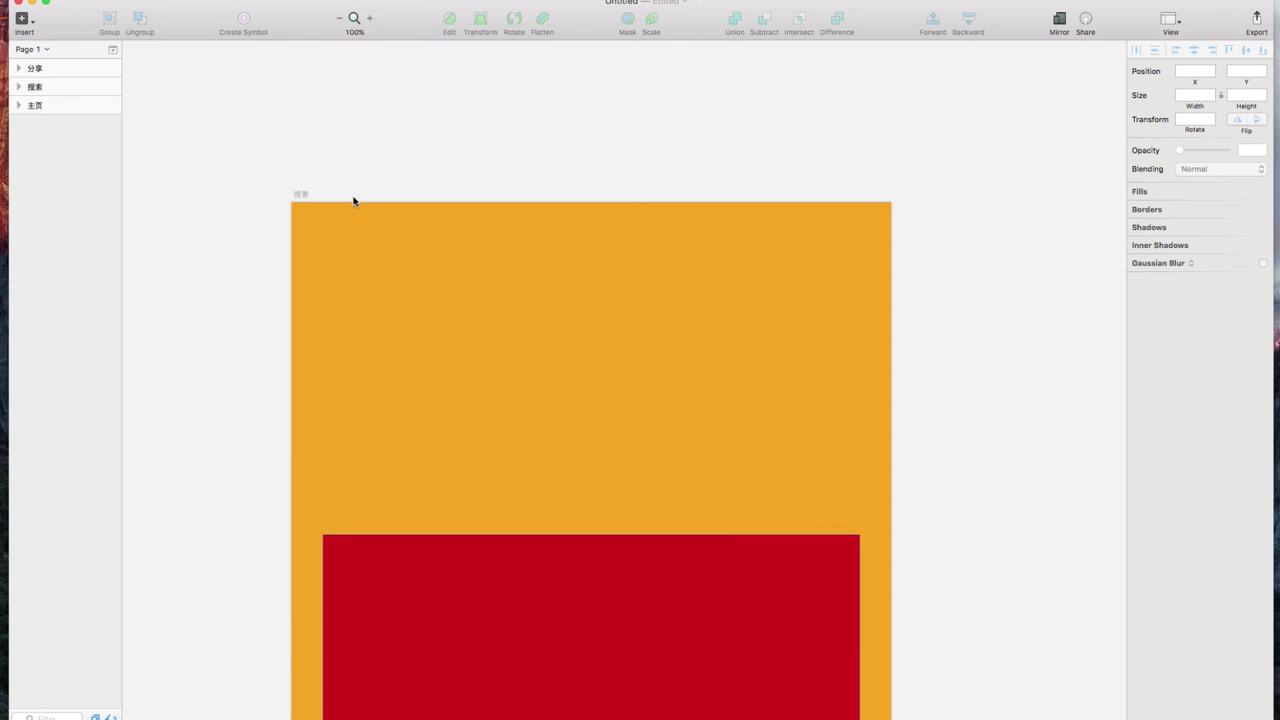
pyautogui.hscroll(10, 354, 200)
pyautogui.press('super+minus')
pyautogui.press('super+minus')
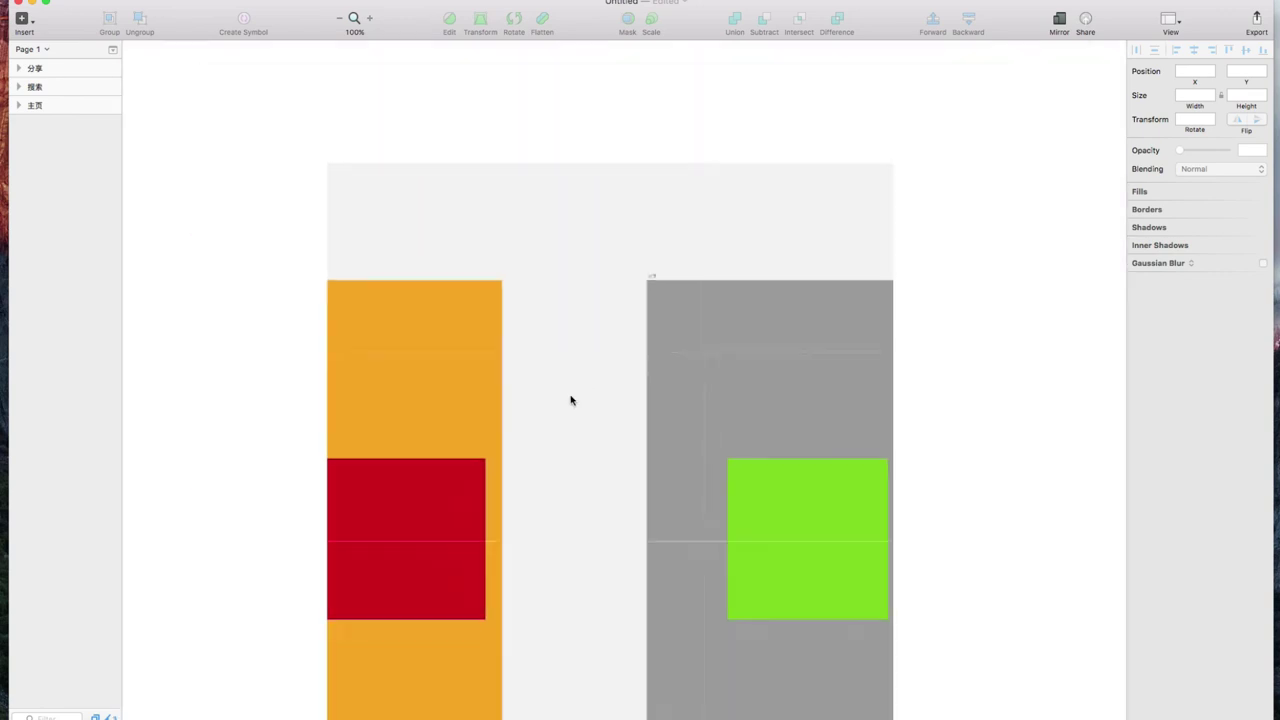
pyautogui.scroll(-3, 569, 400)
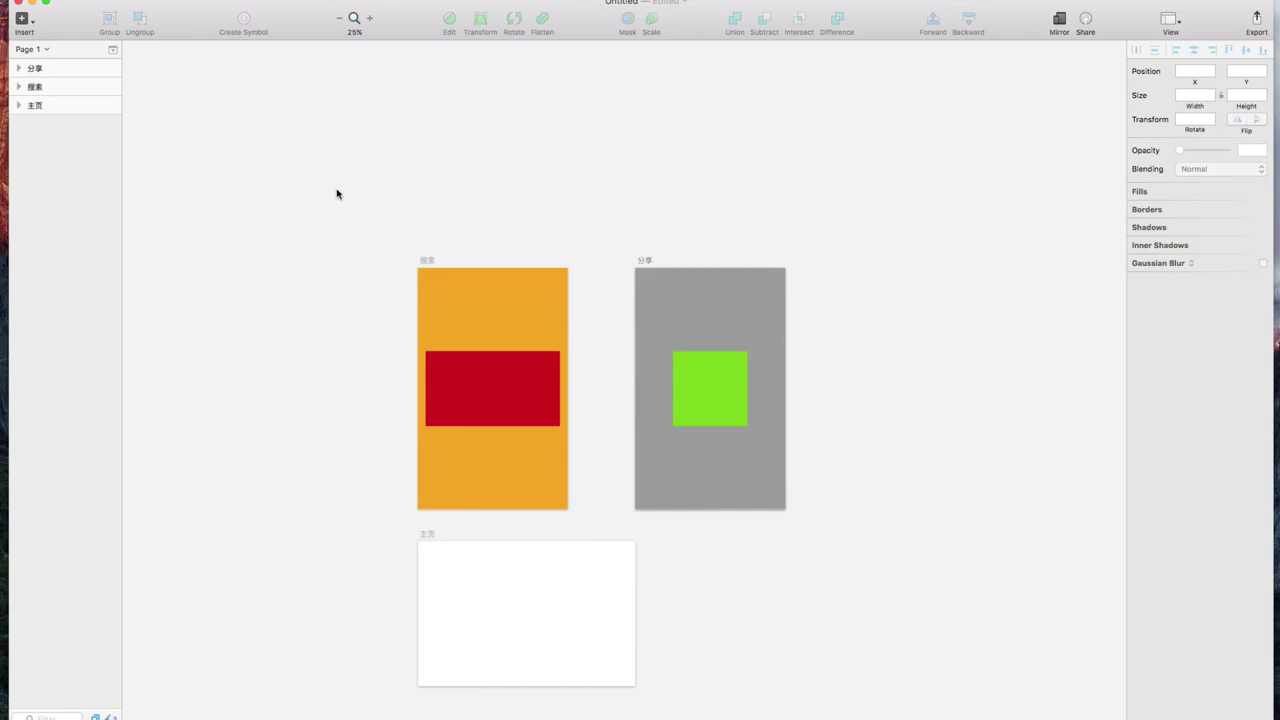
pyautogui.scroll(-2, 329, 260)
pyautogui.press('super+plus')
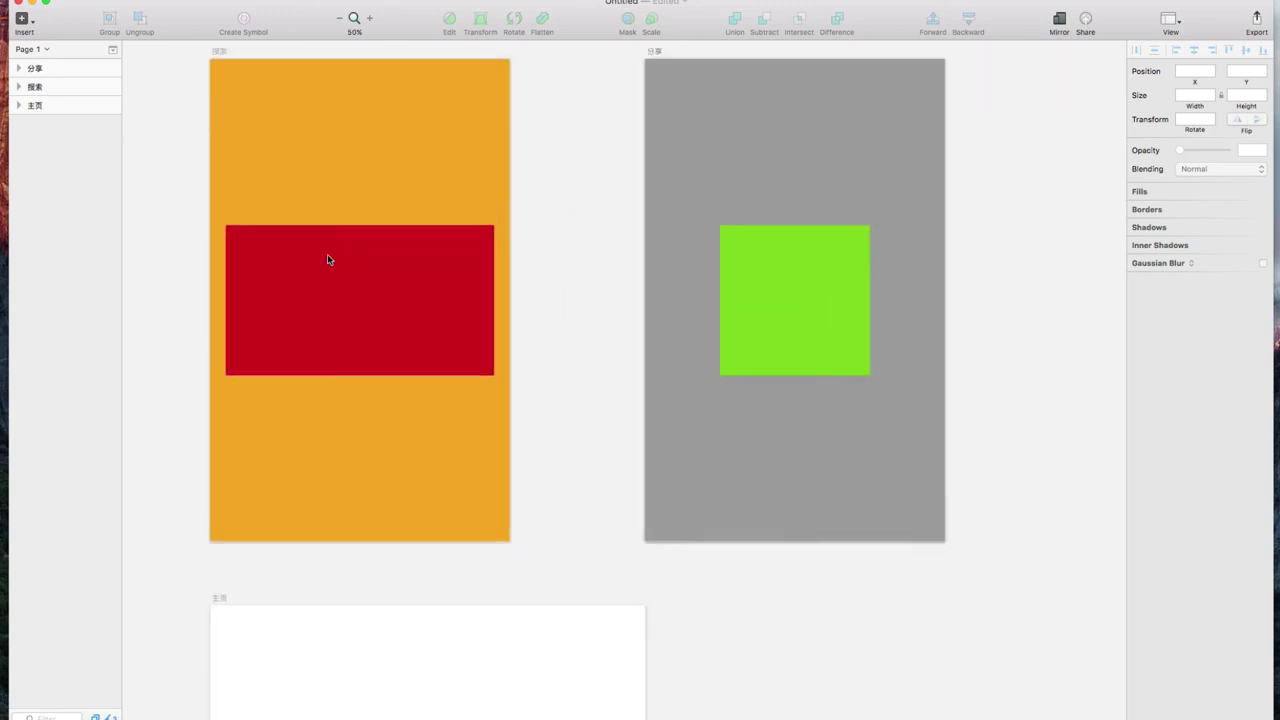
pyautogui.scroll(-10, 327, 260)
pyautogui.scroll(-4, 327, 260)
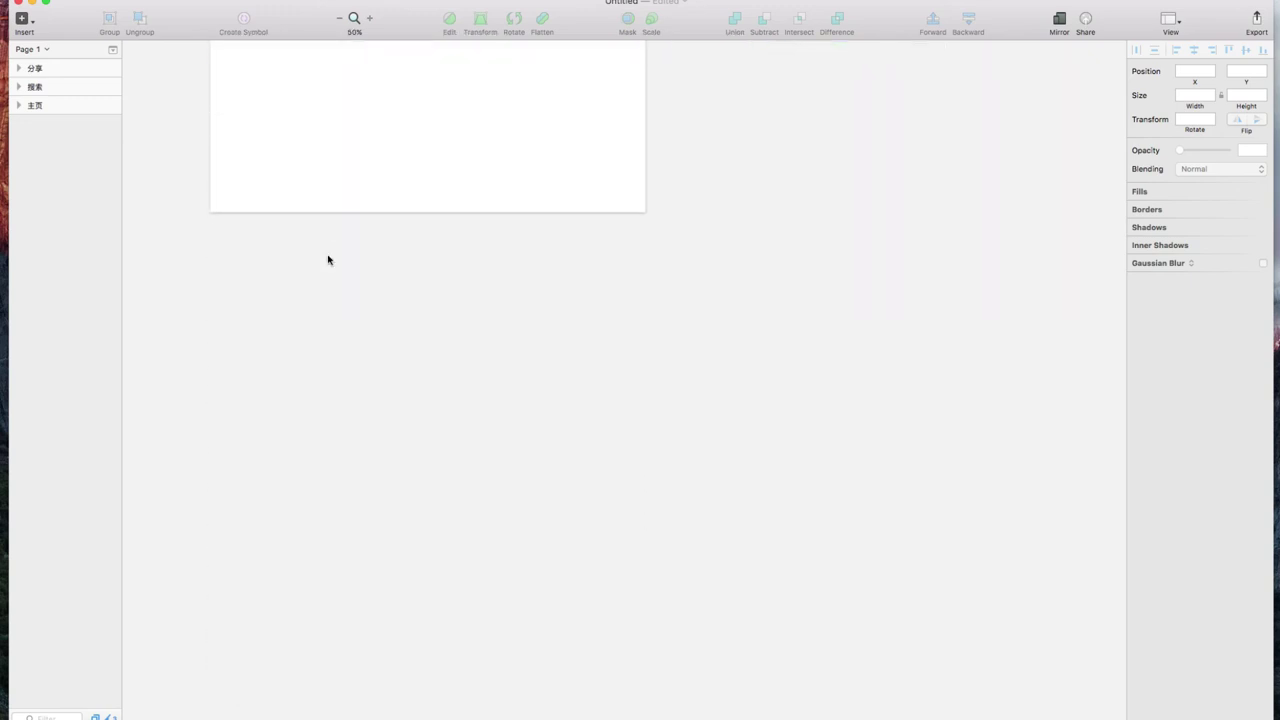
pyautogui.scroll(12, 327, 260)
pyautogui.scroll(3, 327, 260)
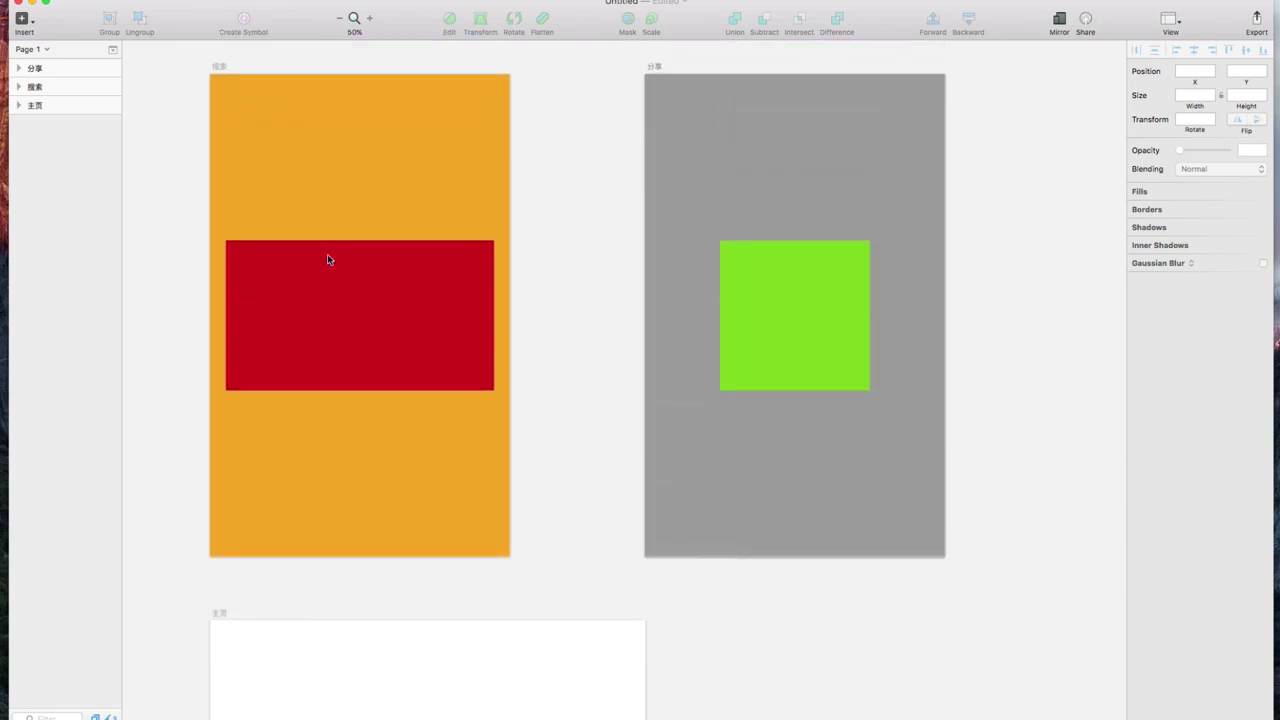